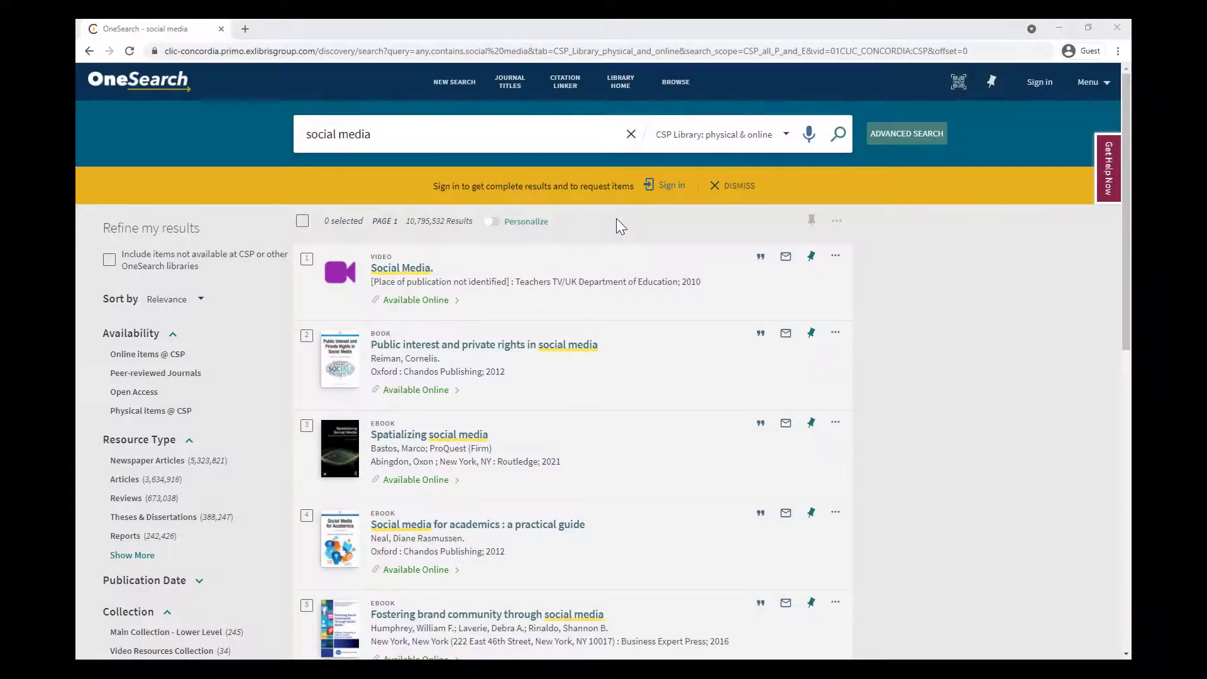
- Search OneSearch for 'social media bullying' (108,554 results) and open Protecting Children Online? free on OAPEN
scroll(618, 225, down, 2)
scroll(616, 225, down, 3)
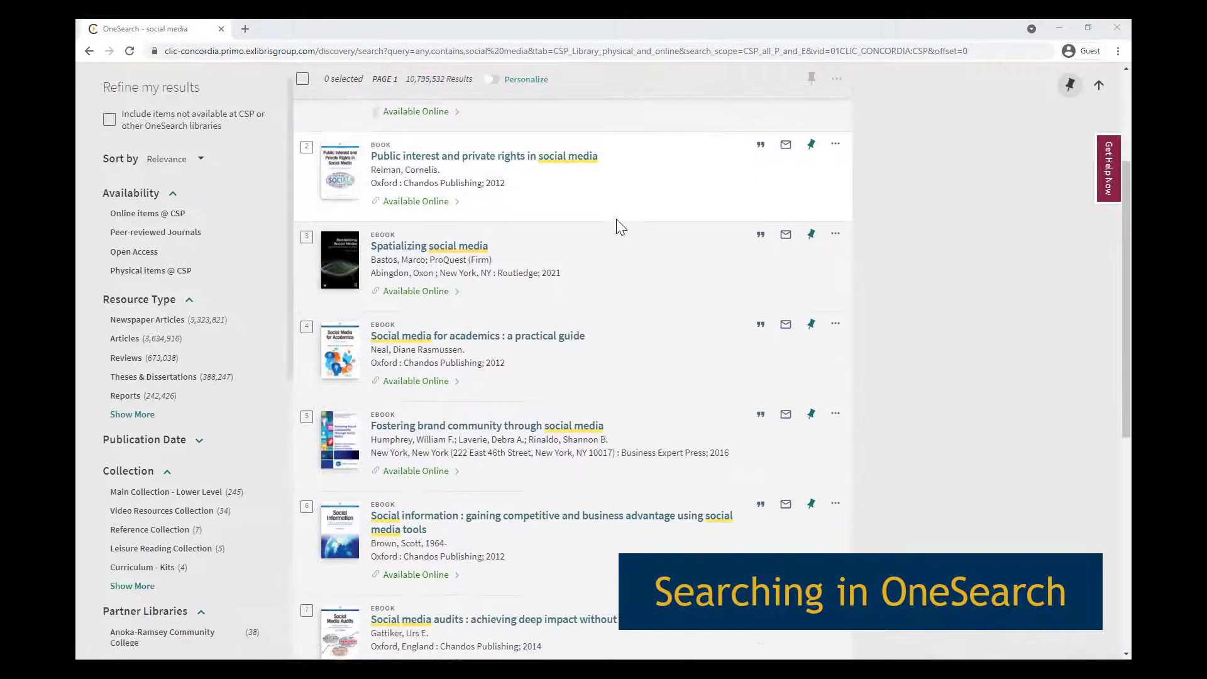
scroll(617, 226, up, 5)
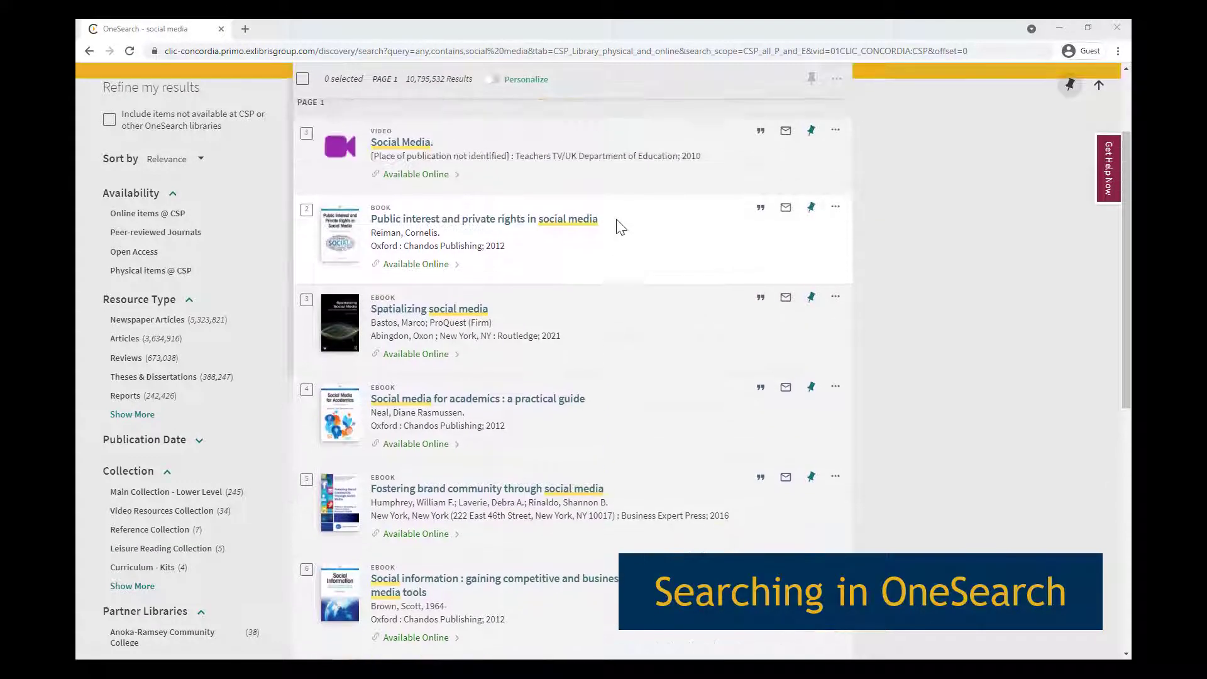
click(496, 137)
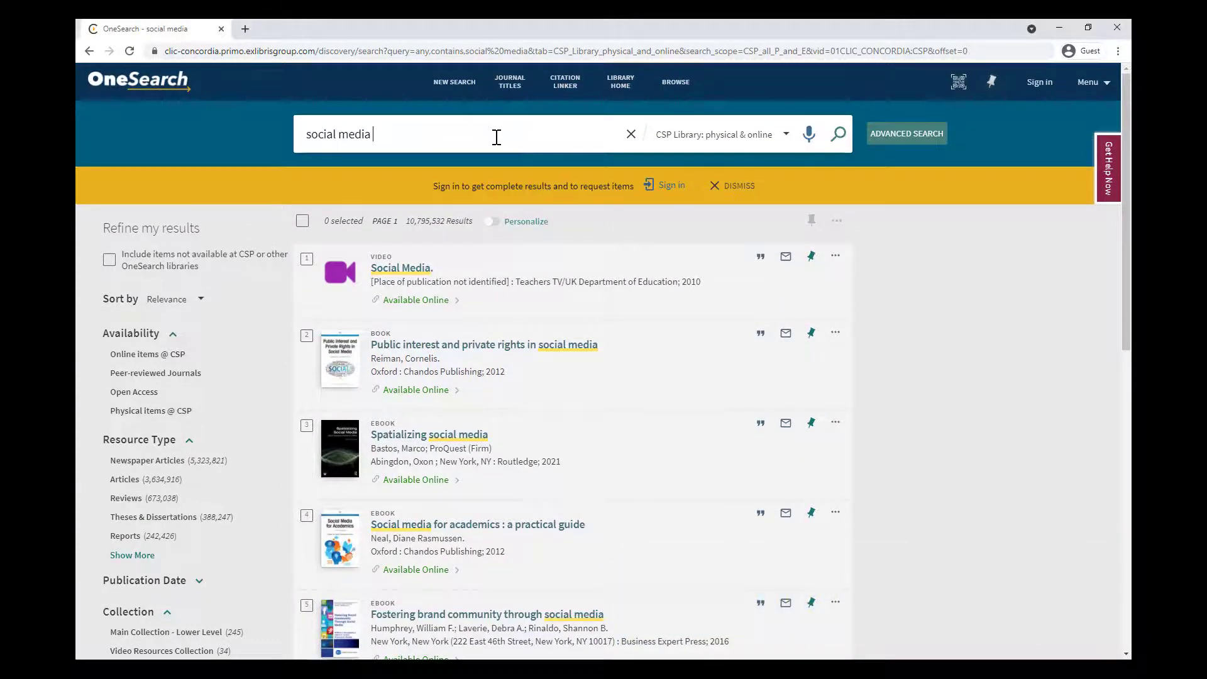
text(bullying)
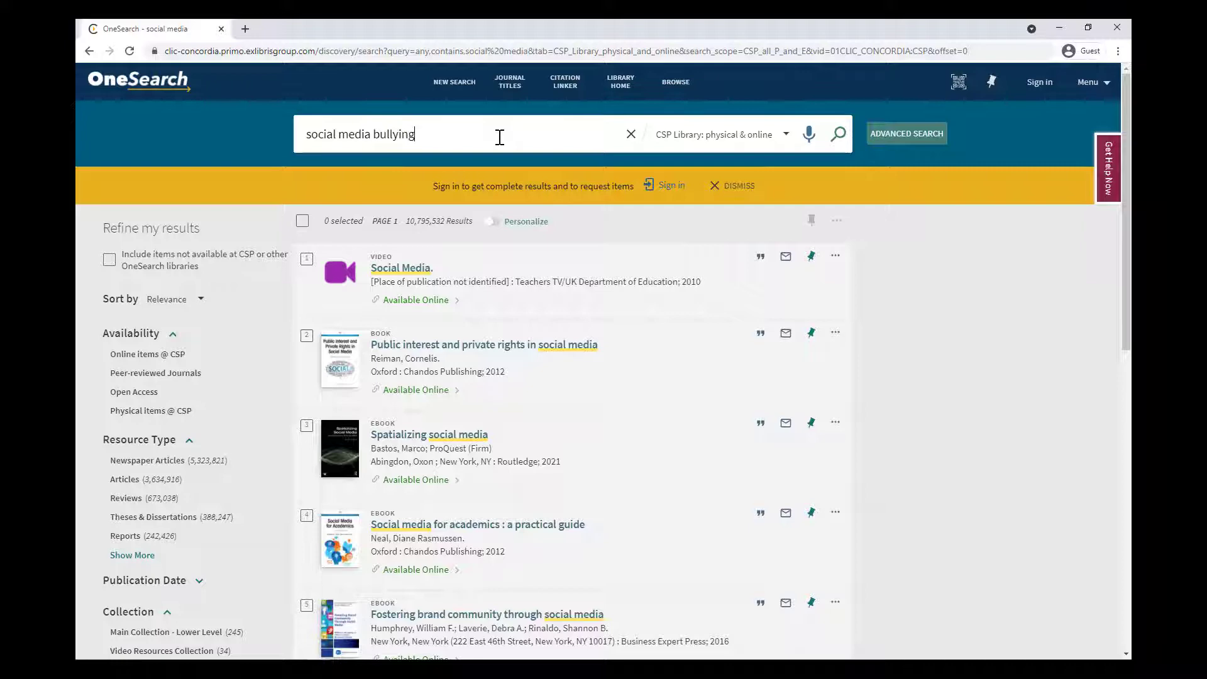
key(Return)
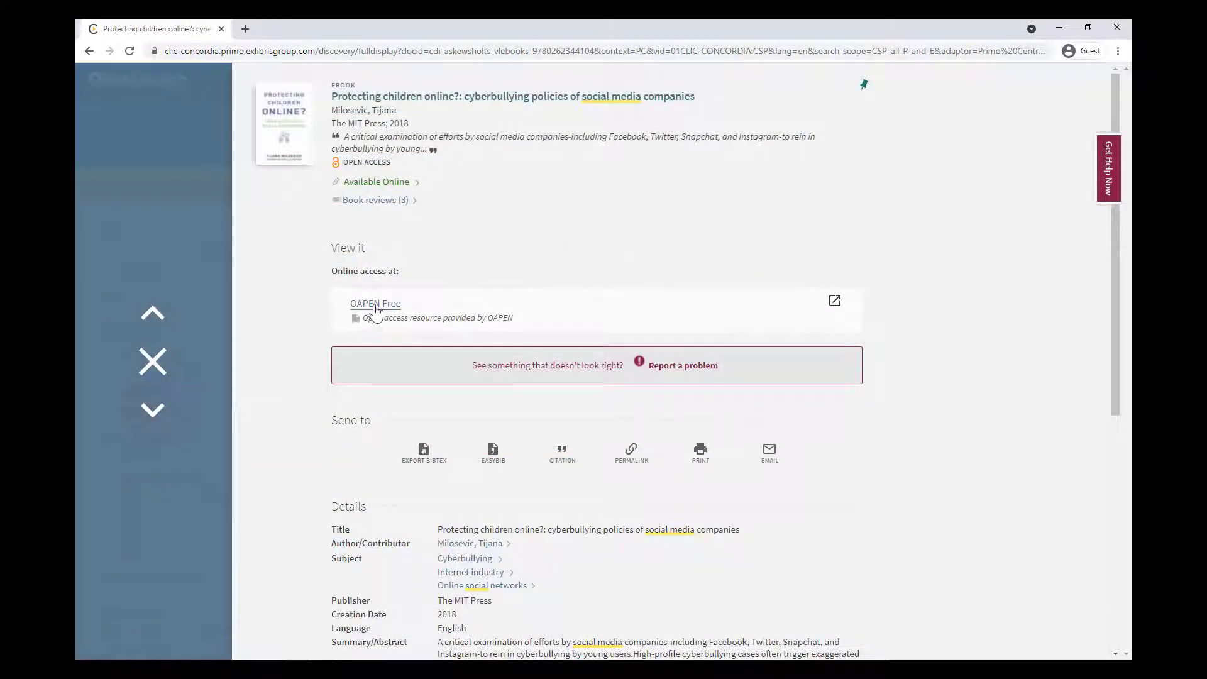
click(375, 309)
scroll(375, 311, down, 3)
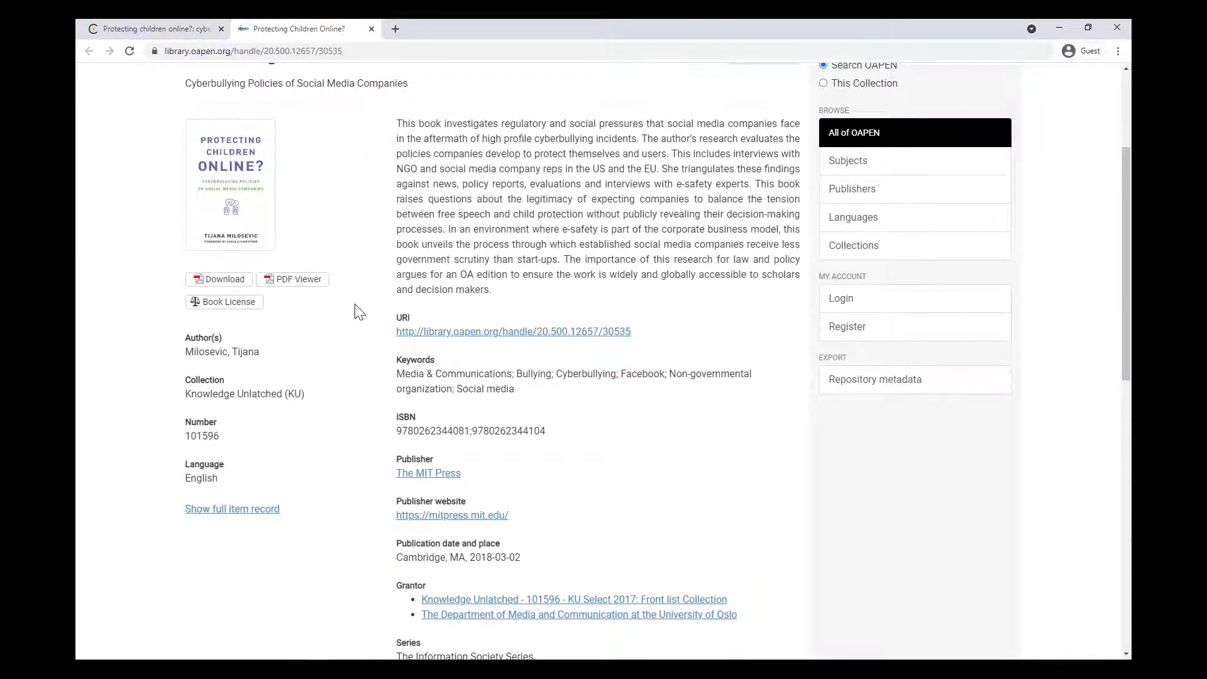
- Open Protecting Children Online? in the OAPEN PDF Viewer and scroll through its first pages
click(290, 283)
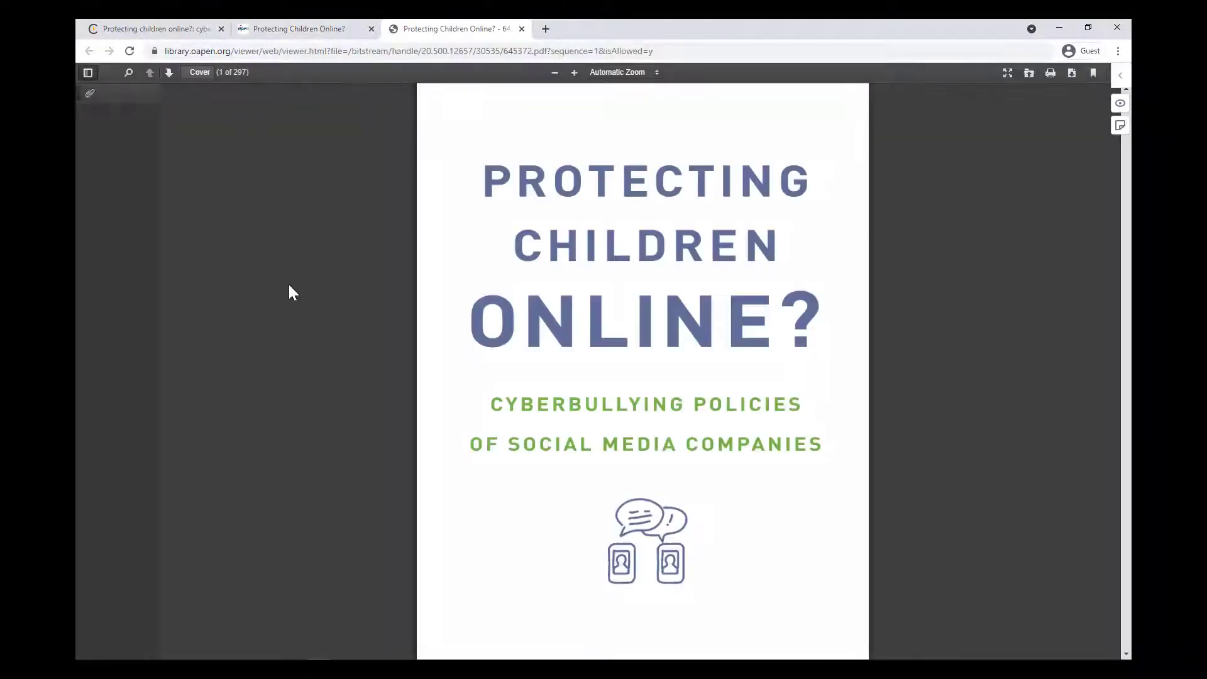
scroll(289, 284, down, 10)
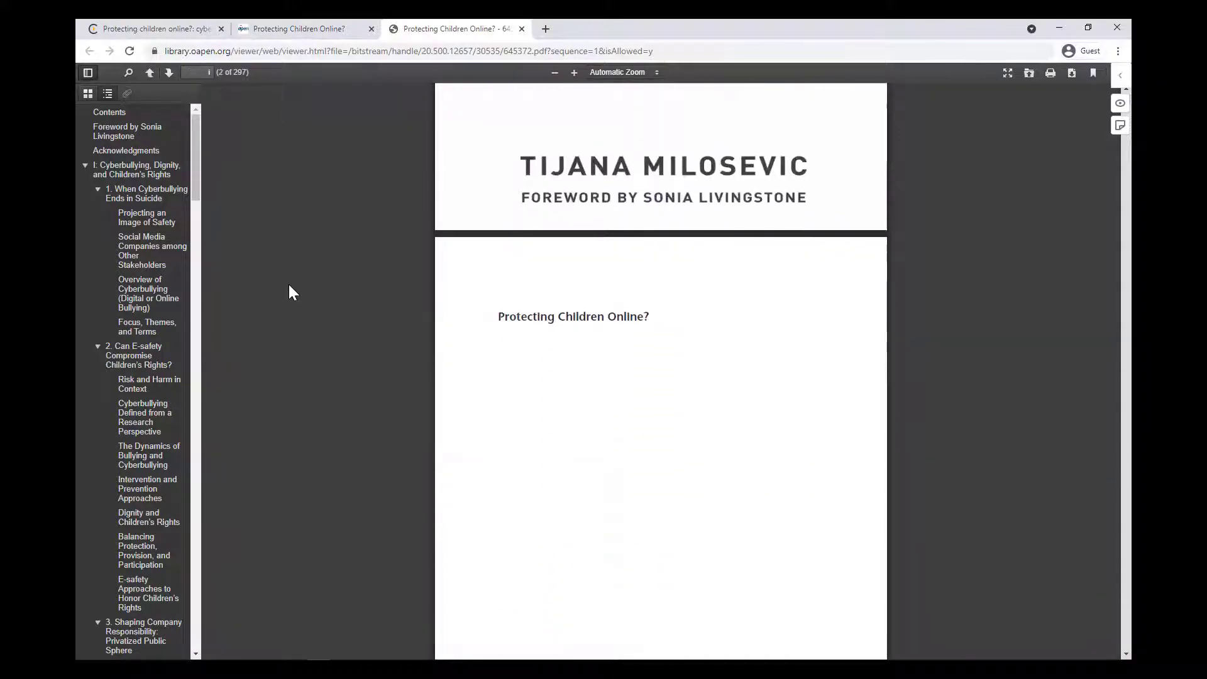
scroll(289, 284, down, 4)
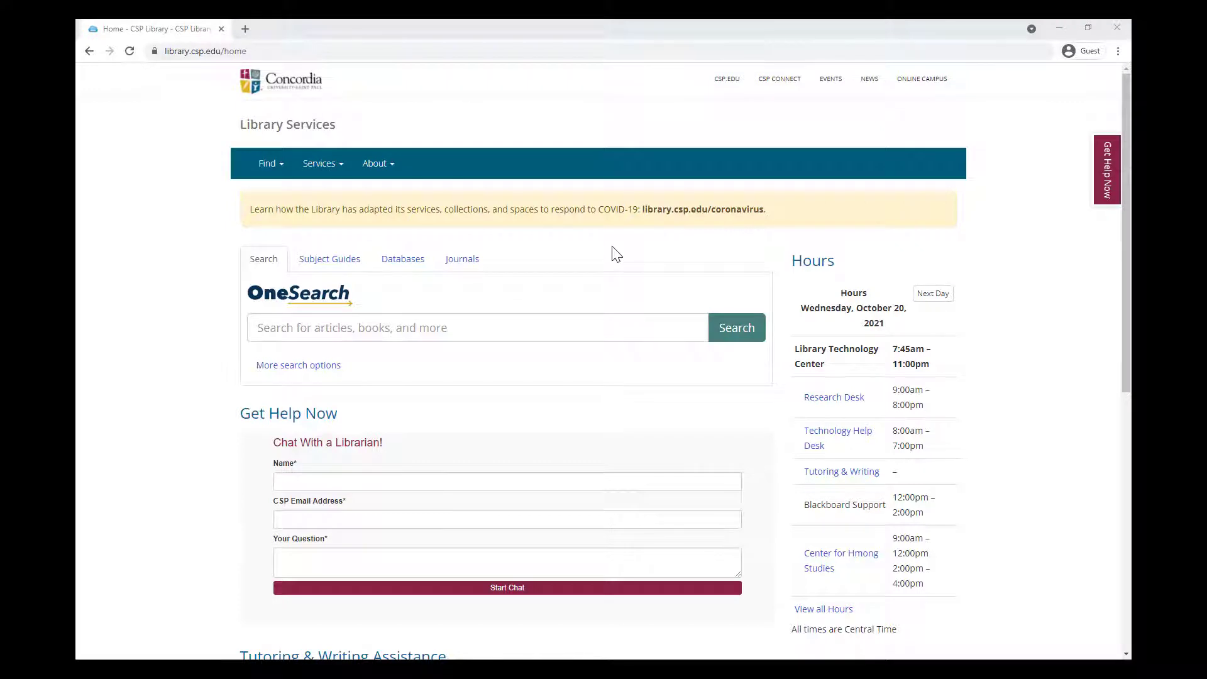
- Search 'social media bullying' from the library home page's OneSearch box, bringing up 55,741 results
click(476, 323)
text(social media)
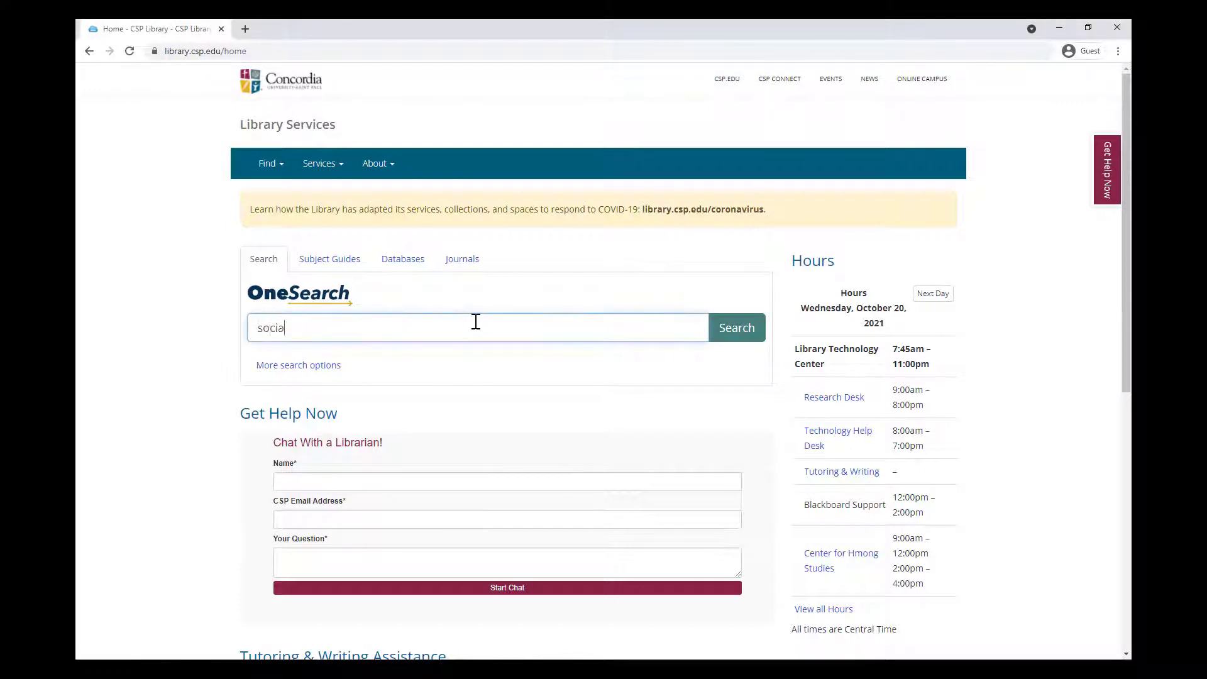
text( bullying)
click(738, 337)
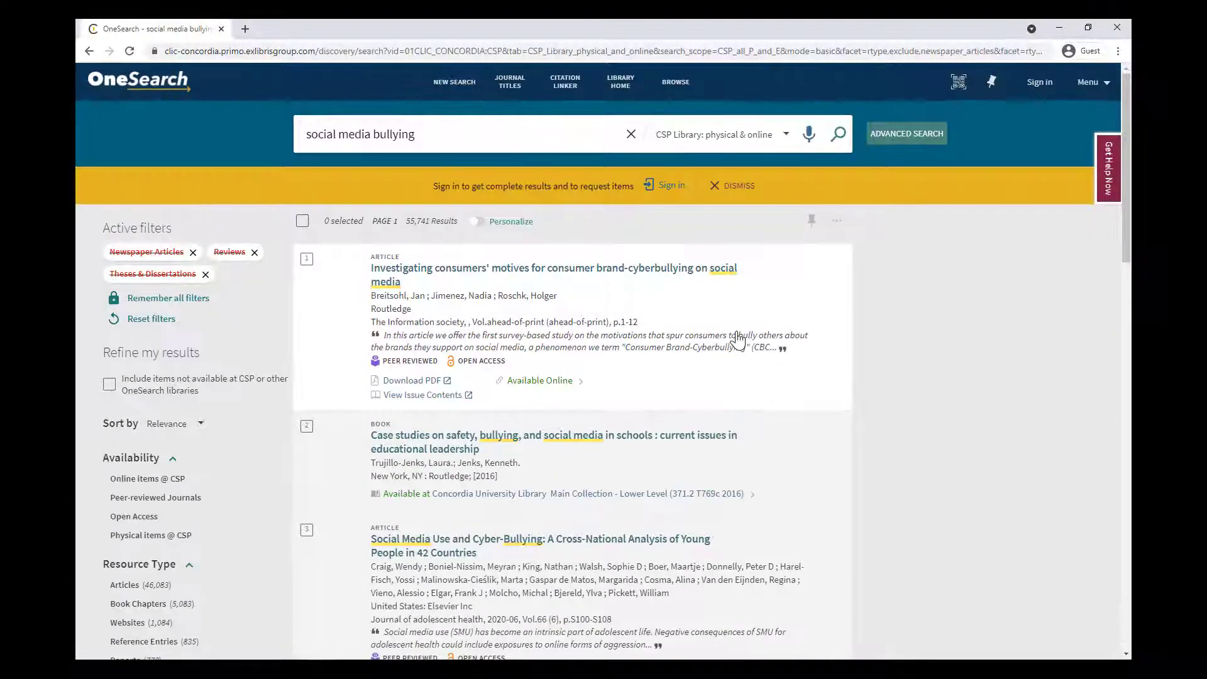
scroll(738, 339, down, 3)
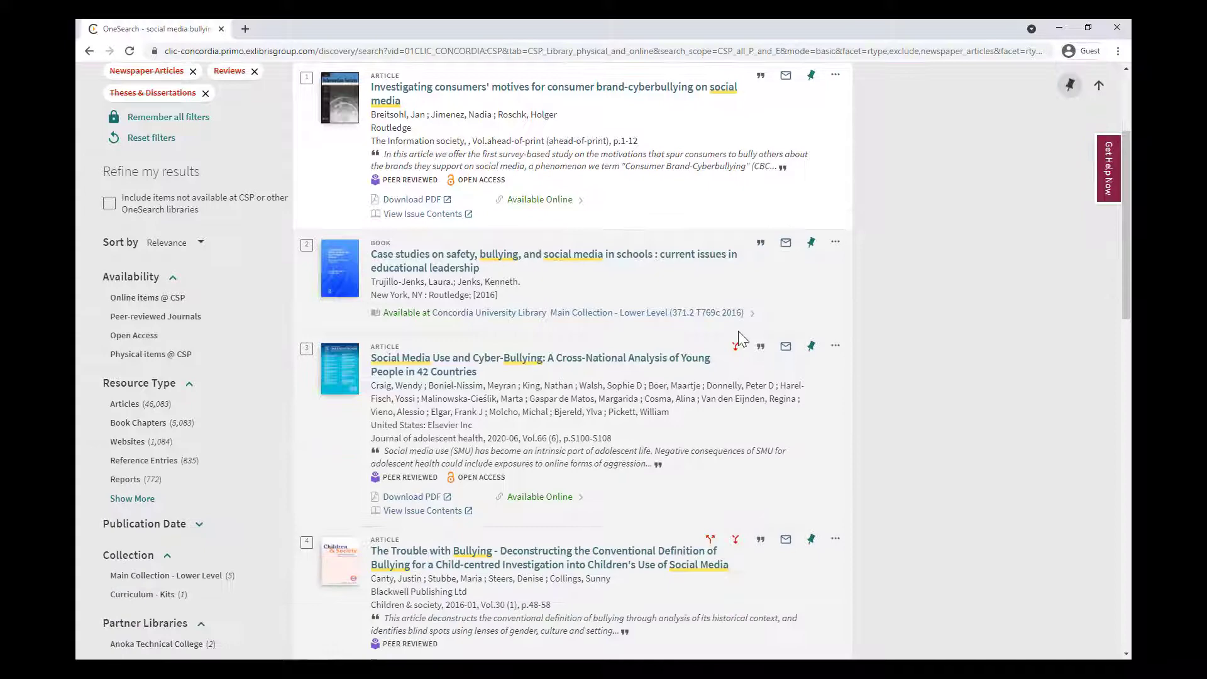
scroll(739, 338, up, 3)
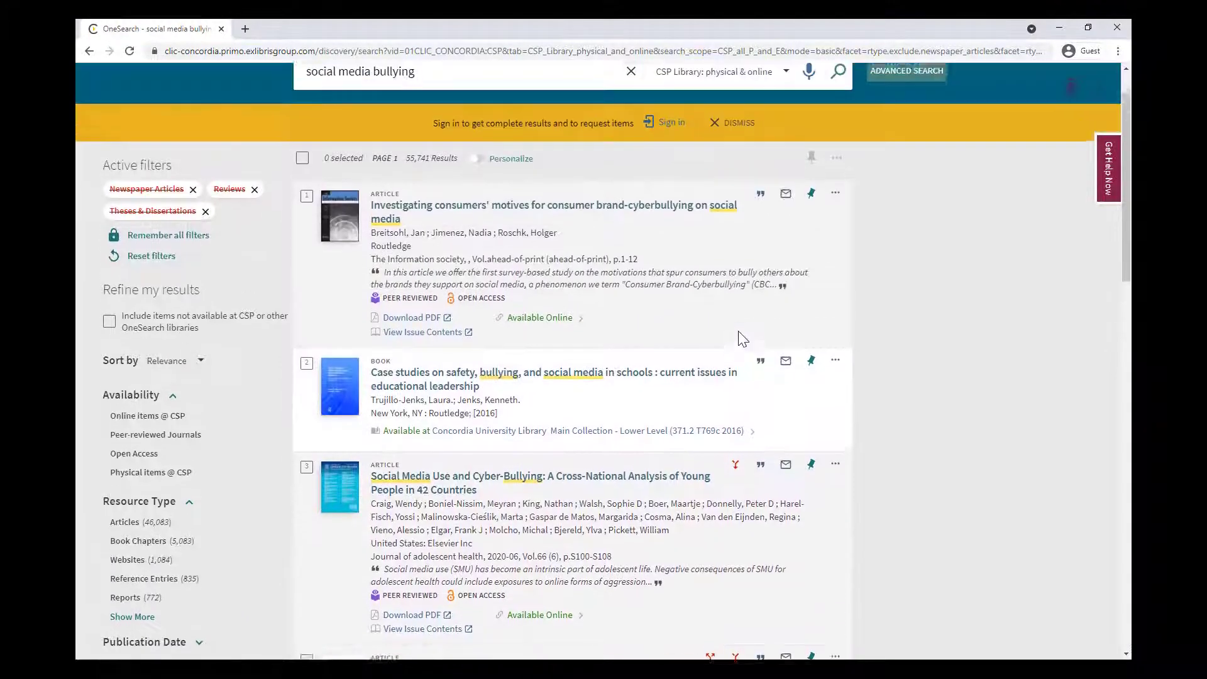
scroll(743, 338, up, 1)
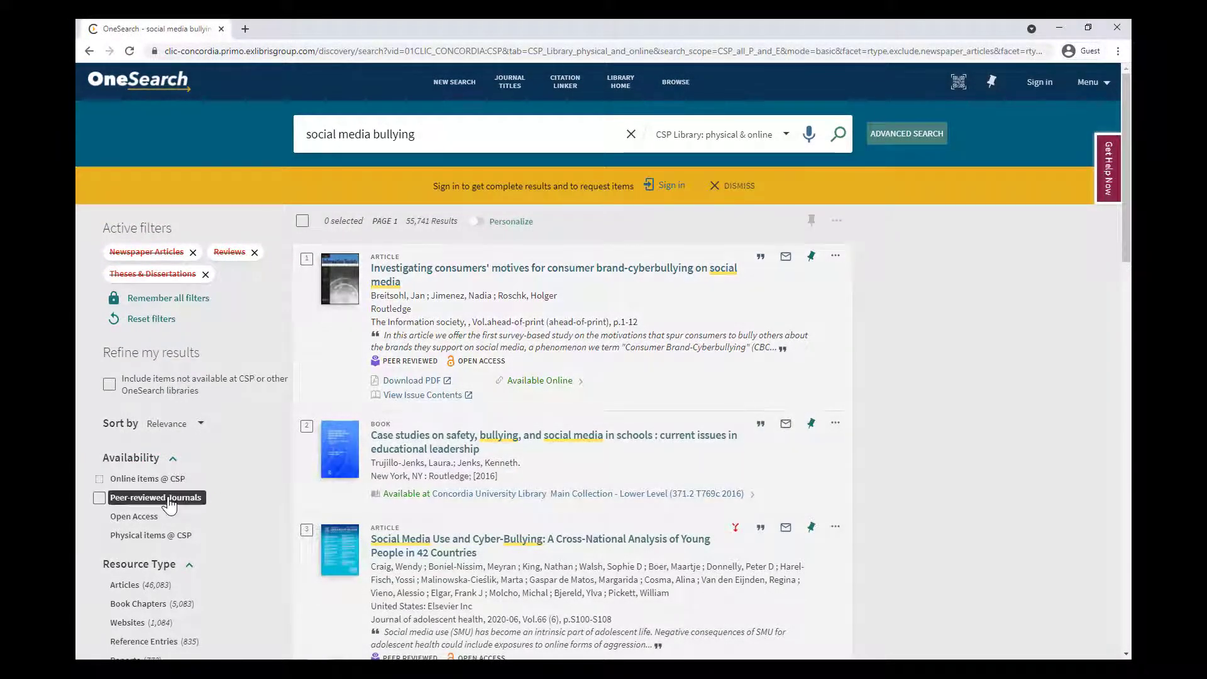
- Limit the results to peer-reviewed journals with a publication date from 2016
click(162, 498)
scroll(163, 511, down, 3)
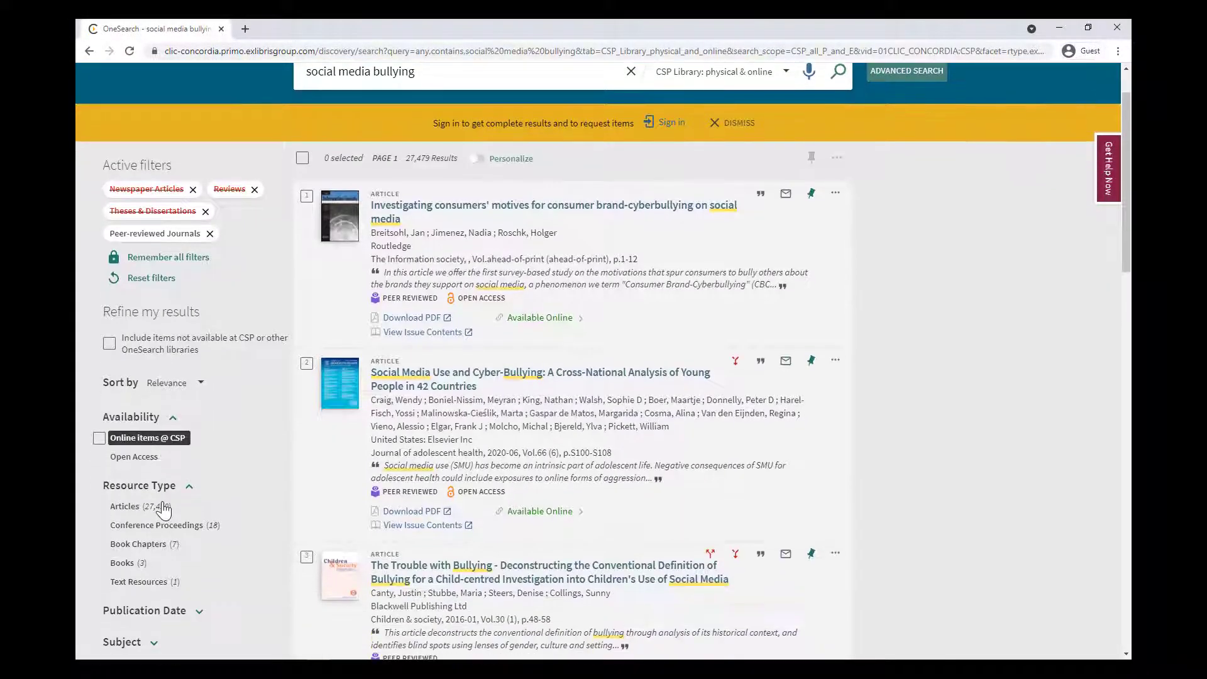
click(167, 546)
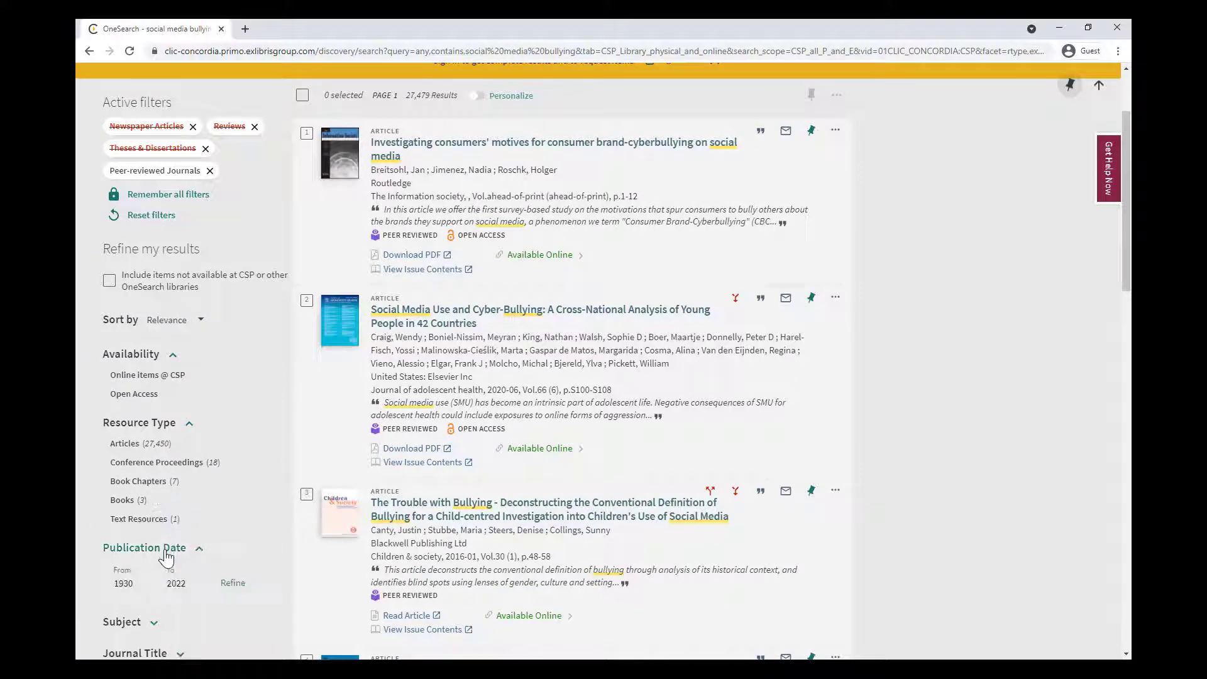
double_click(134, 583)
text(2016)
key(Return)
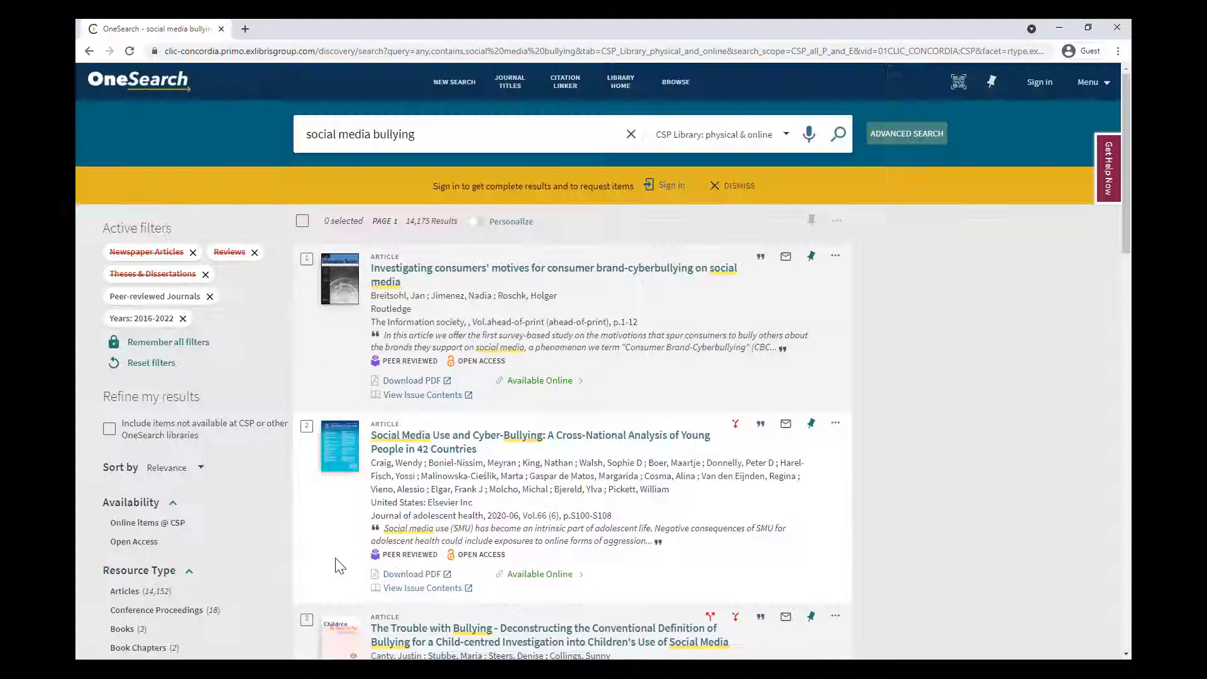
- Open the full record of the third result in the filtered list
scroll(338, 565, down, 2)
scroll(337, 565, down, 3)
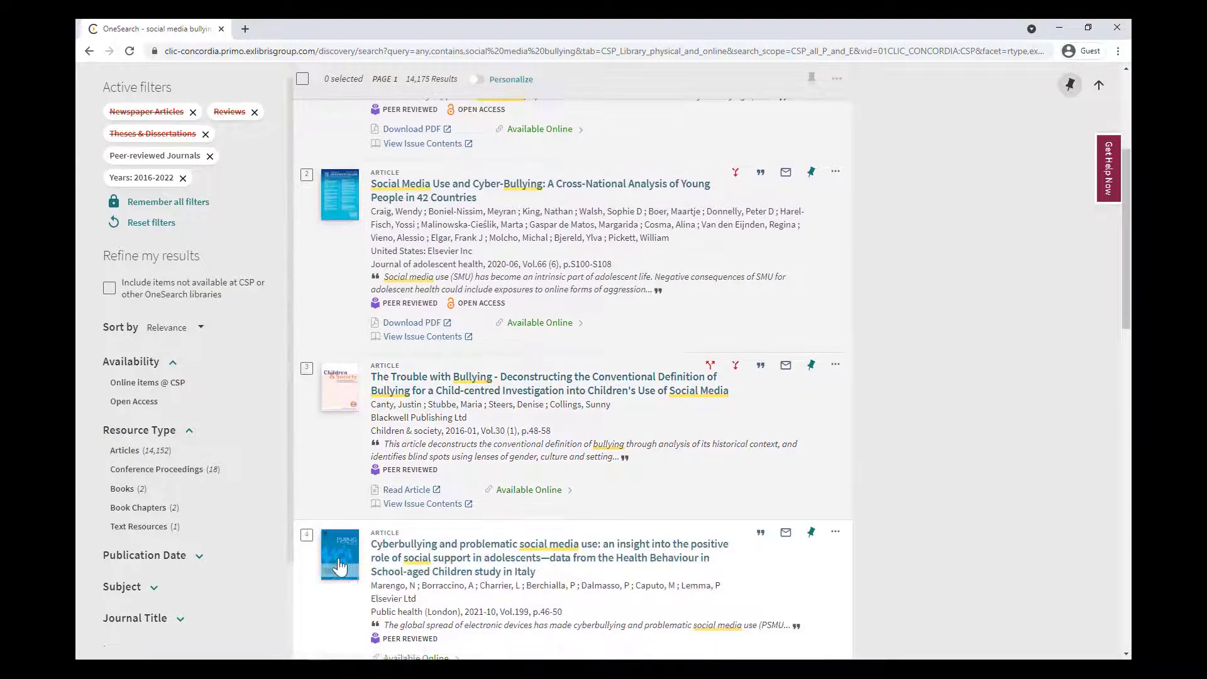
click(510, 390)
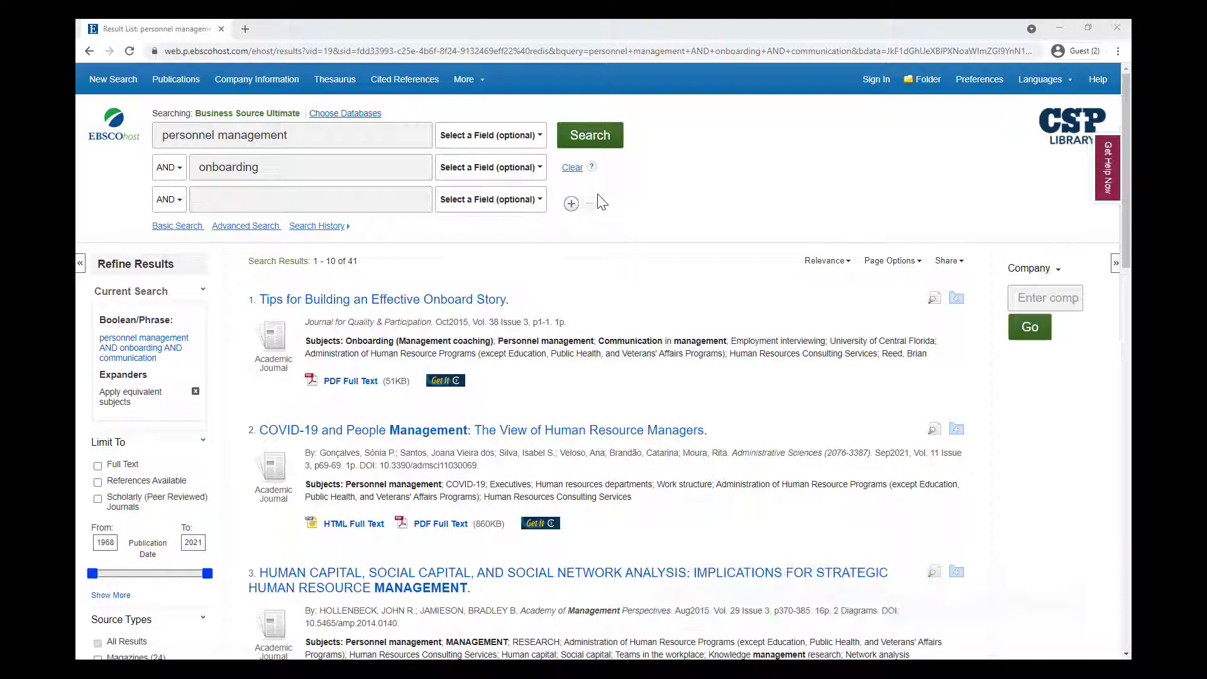
- Add 'communication' as a third search term, then open the COVID-19 and People Management record
click(380, 201)
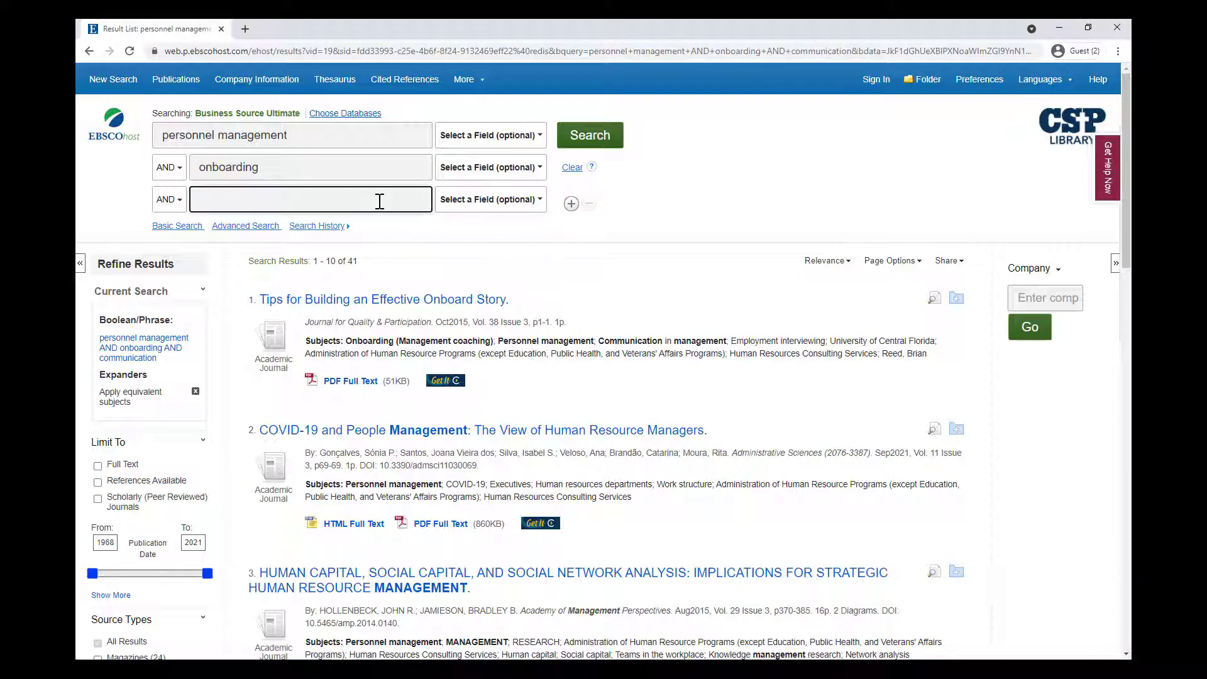
text(communication)
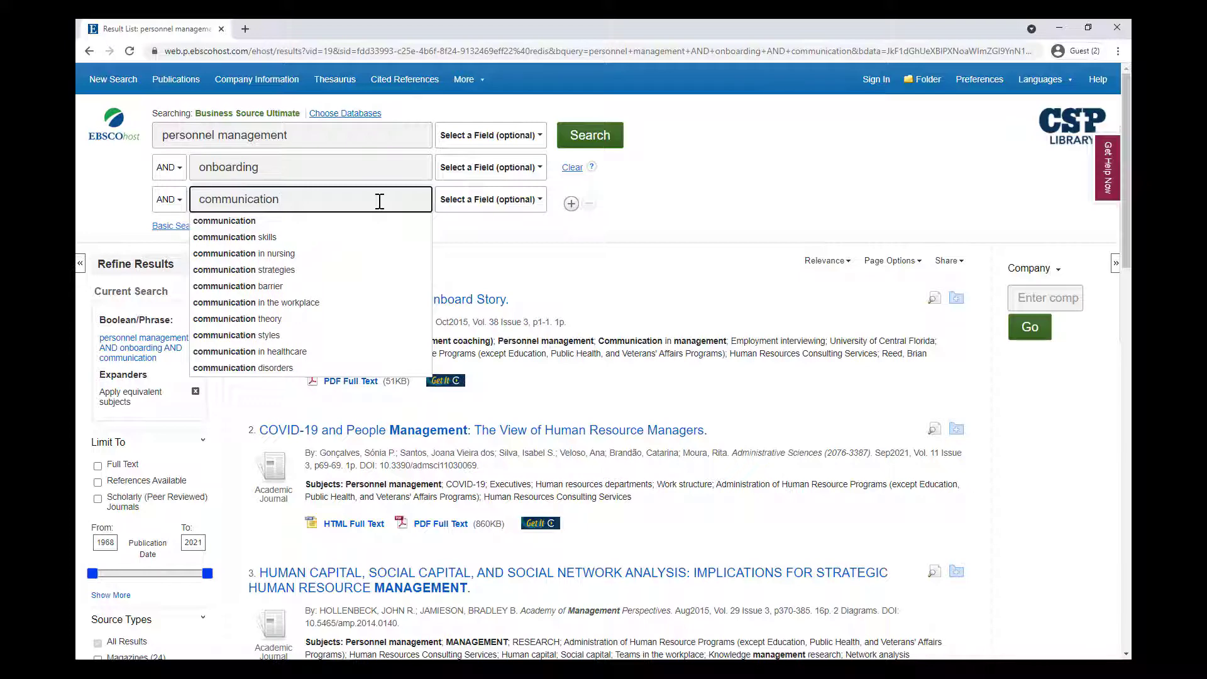
key(Return)
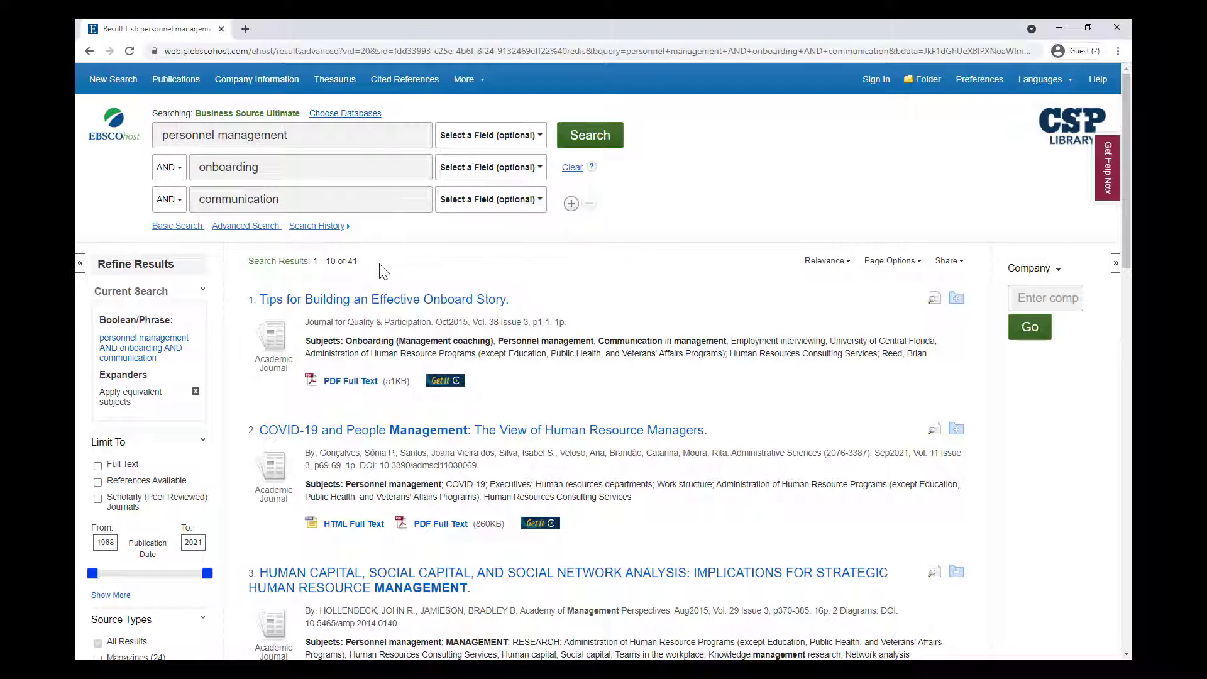
scroll(381, 270, down, 1)
scroll(381, 269, down, 1)
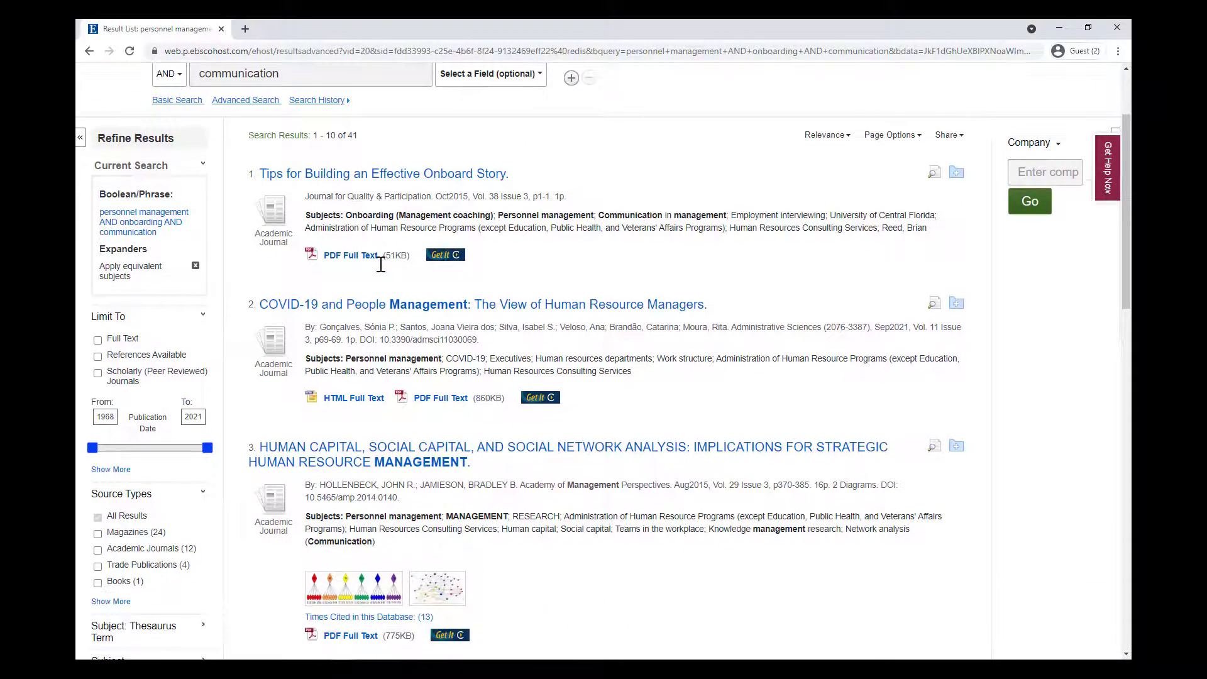
click(417, 308)
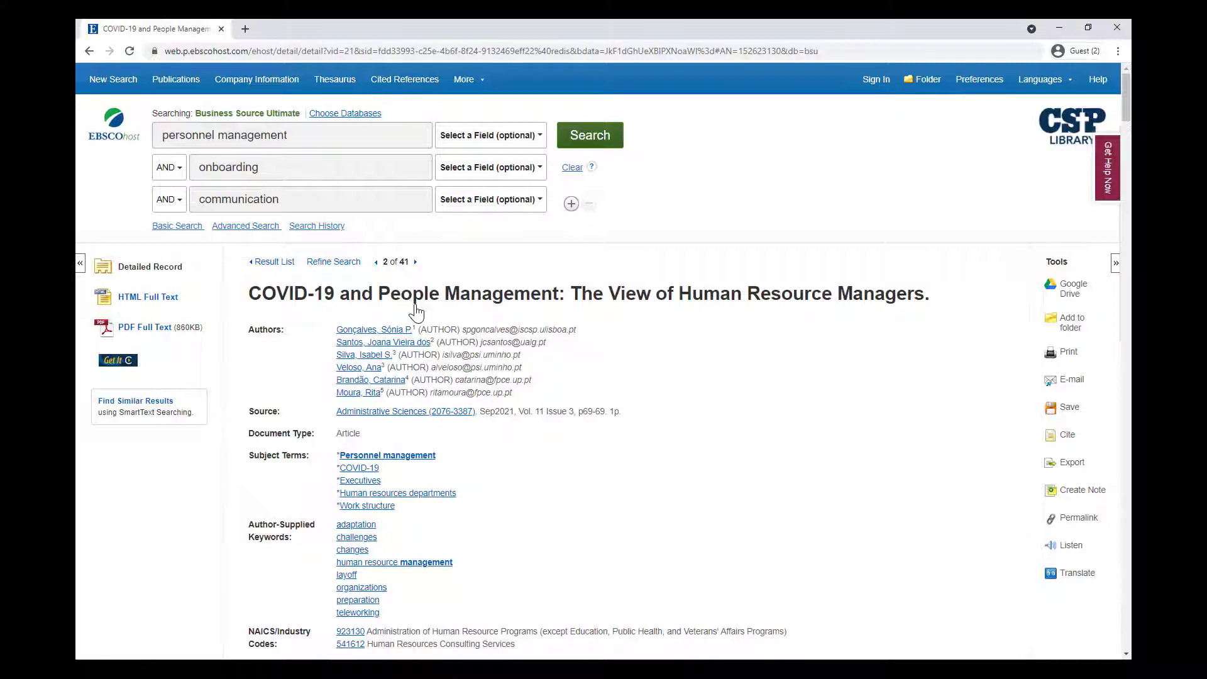
- Open the COVID-19 and People Management article's full-text PDF and scroll through it
scroll(416, 310, down, 5)
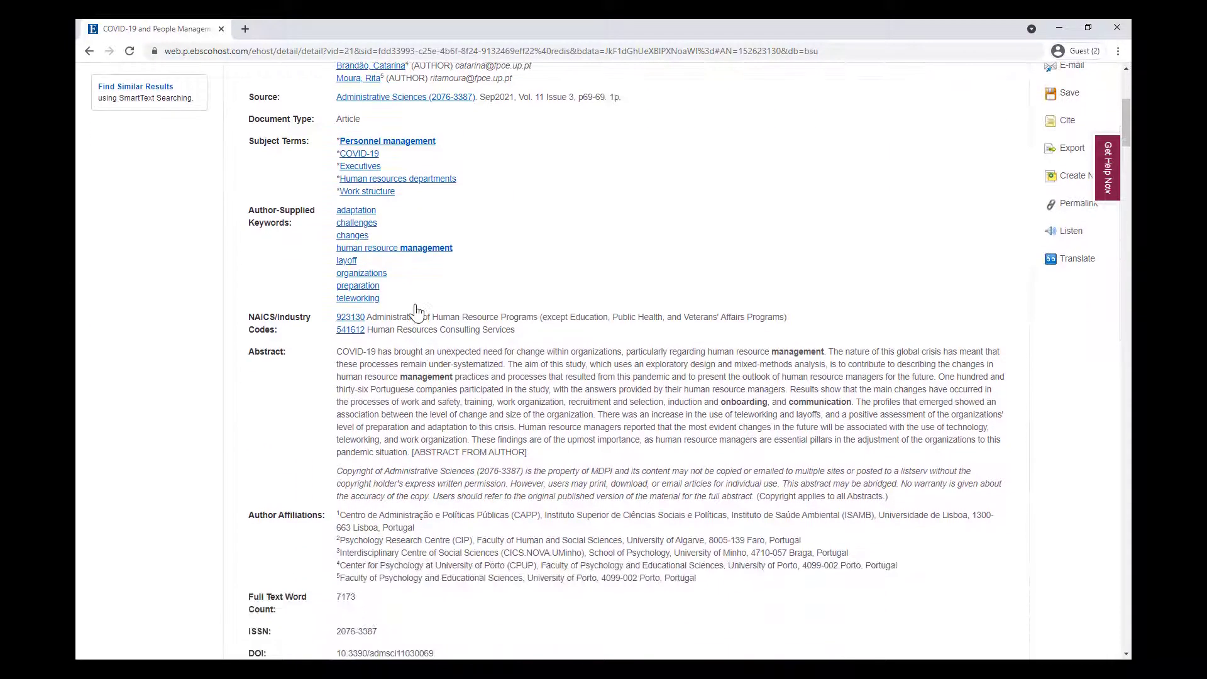
scroll(416, 309, up, 5)
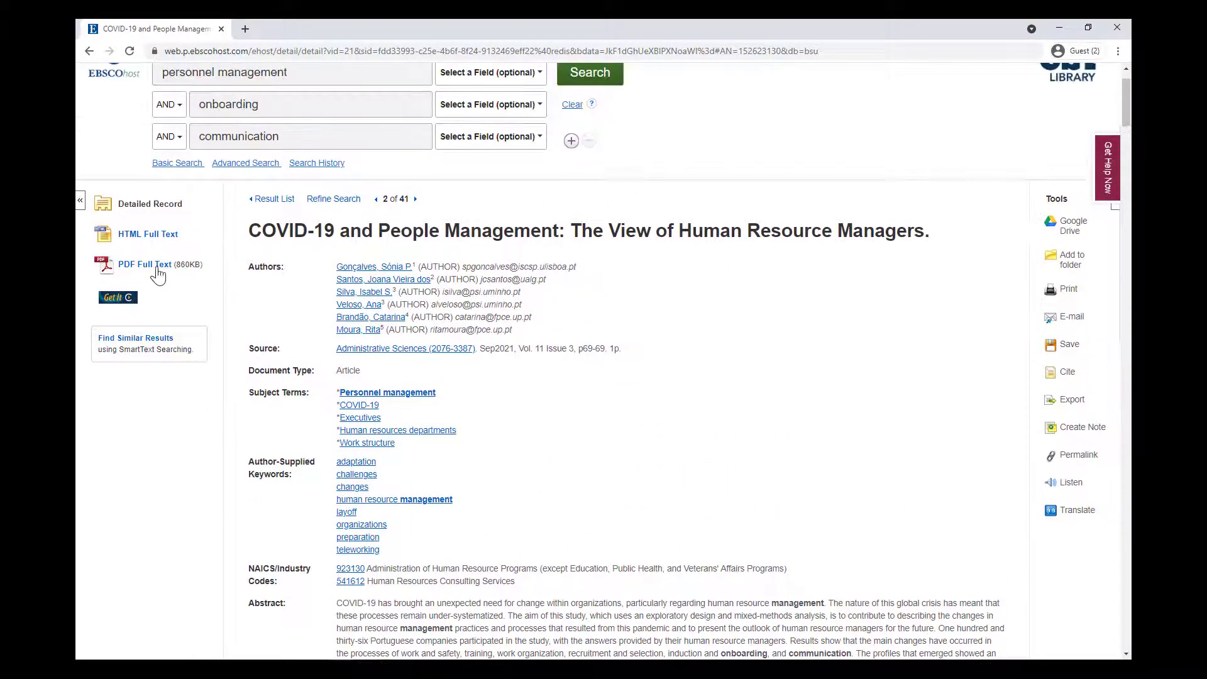
click(156, 267)
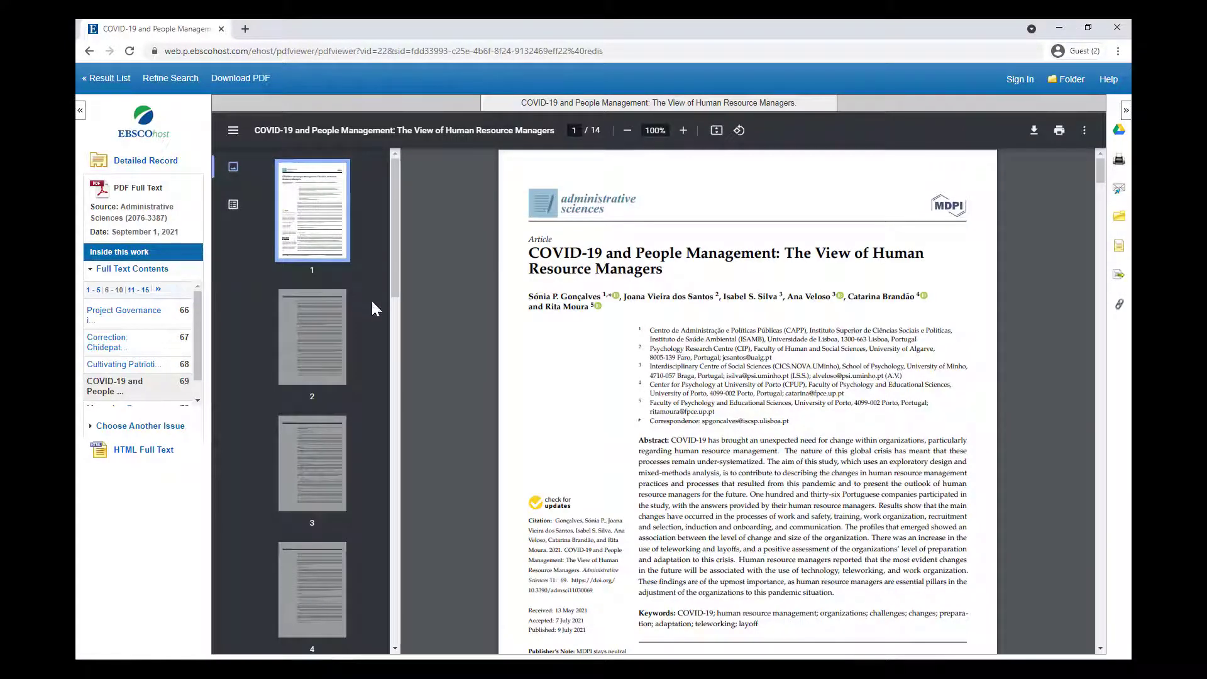
scroll(425, 313, down, 3)
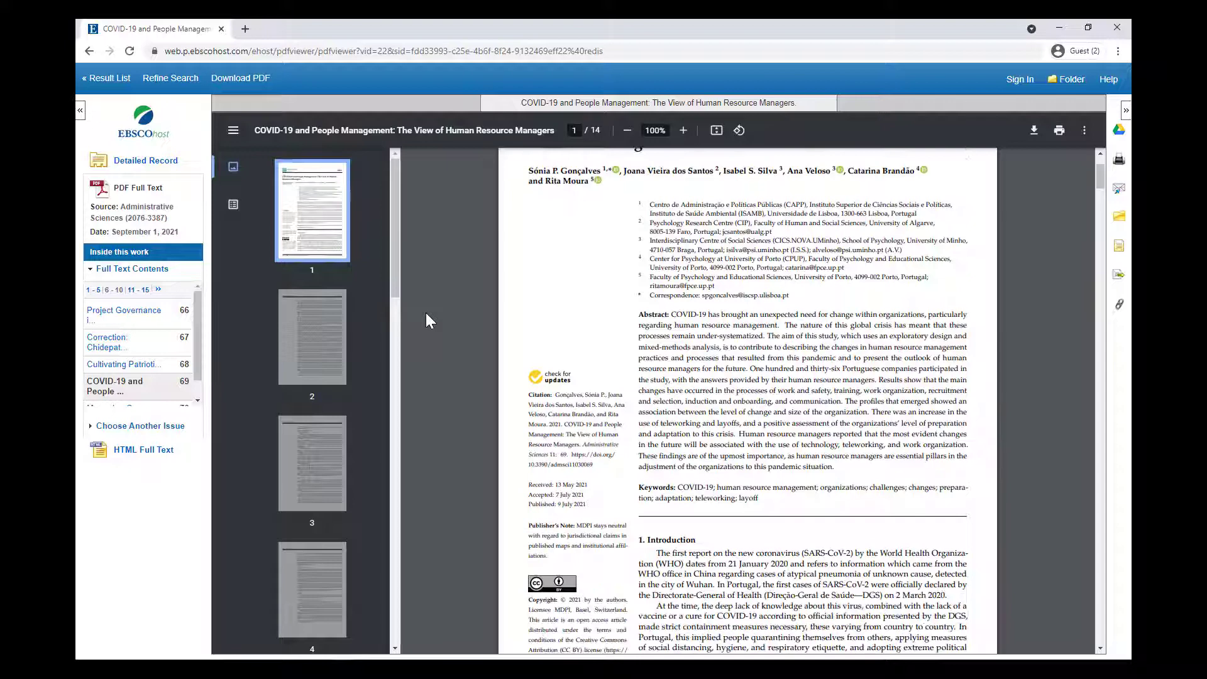
scroll(425, 312, down, 3)
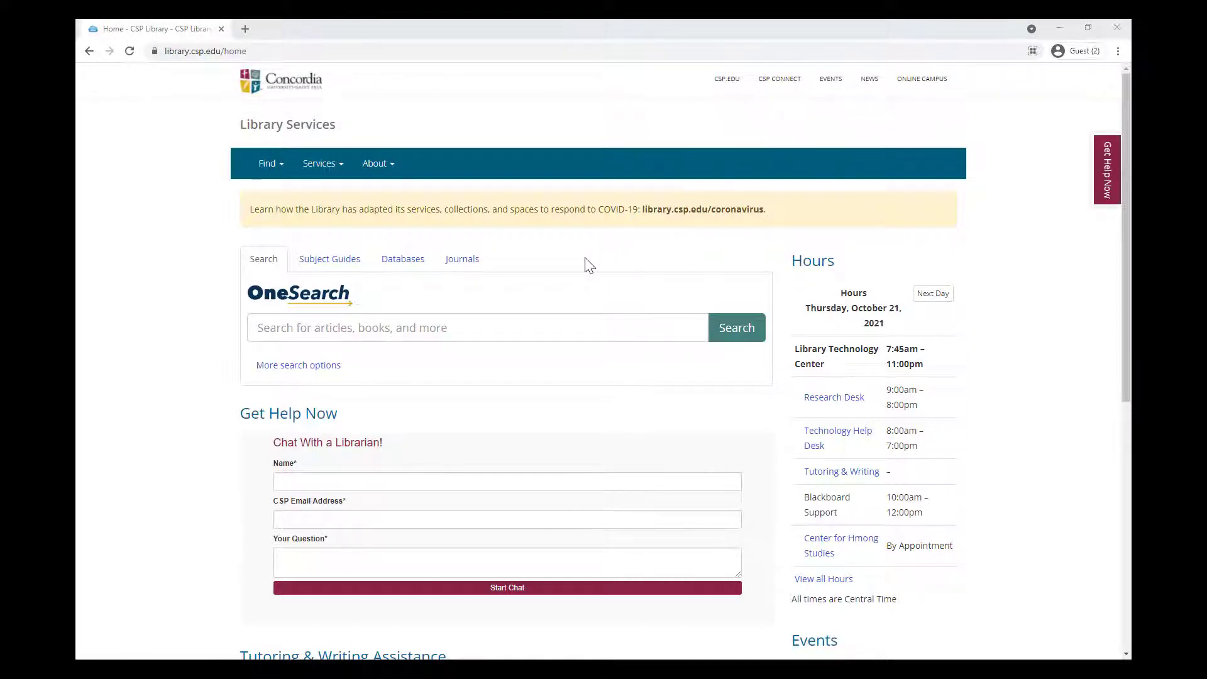
- Switch to the Databases tab and open the Business/Management list of 32 databases
click(405, 267)
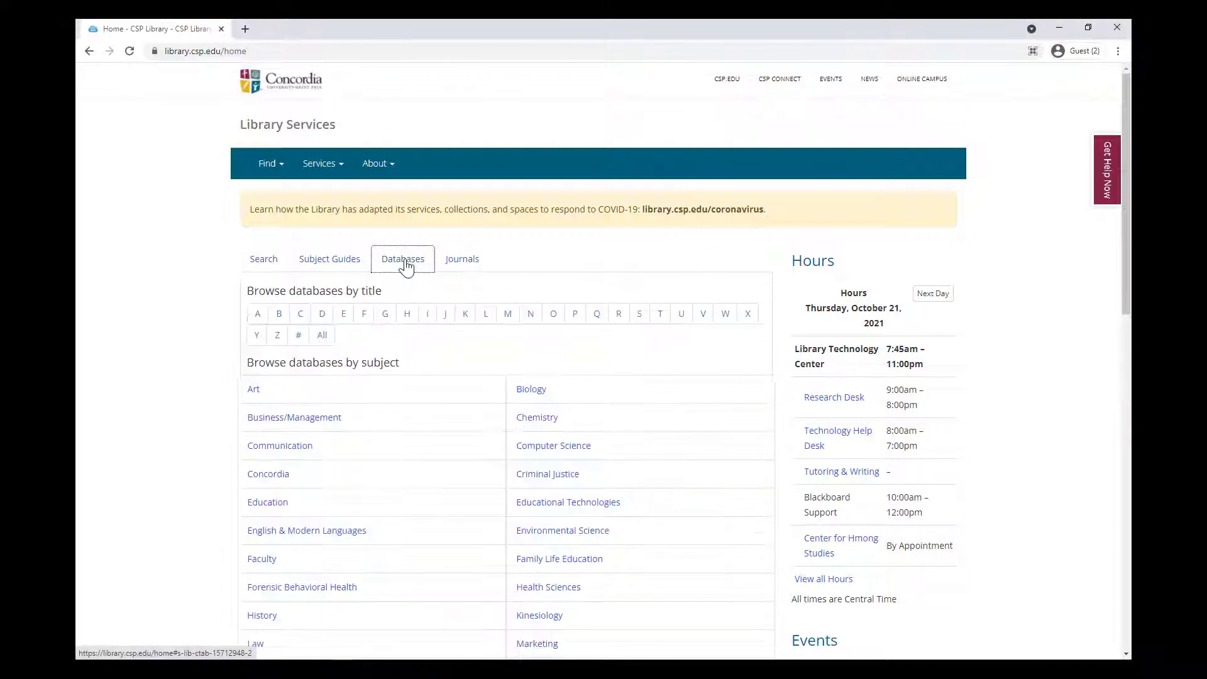
scroll(406, 266, down, 2)
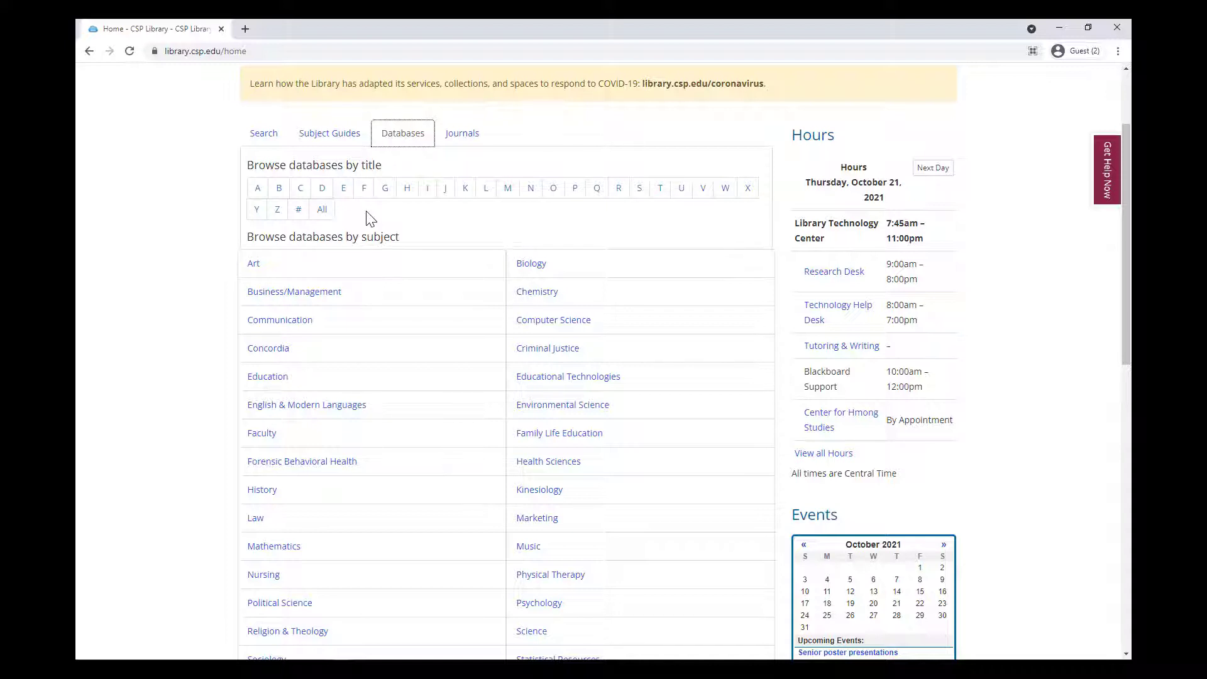
click(287, 300)
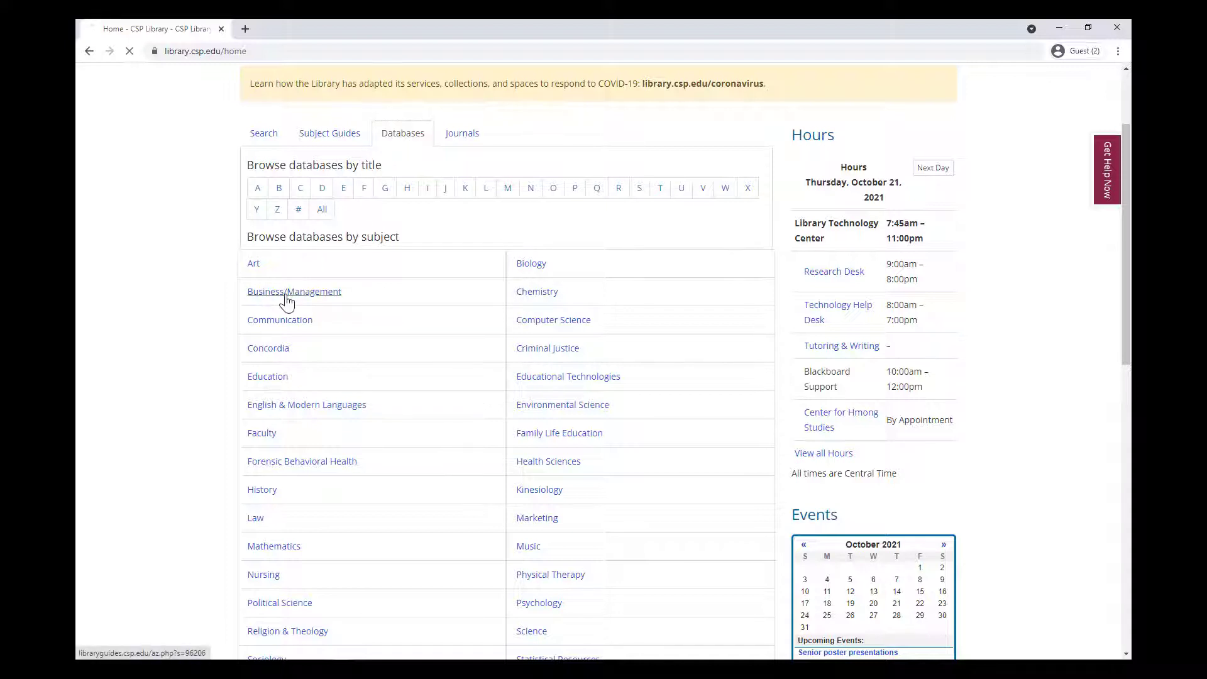
scroll(286, 301, down, 2)
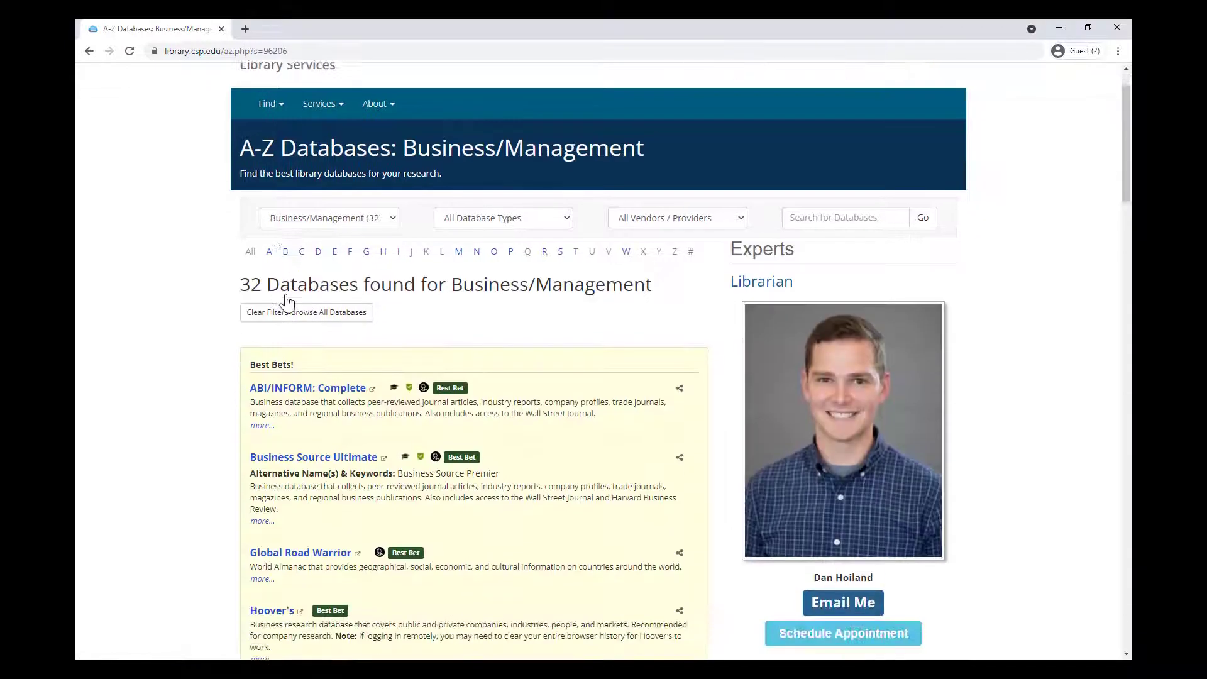
scroll(287, 300, down, 2)
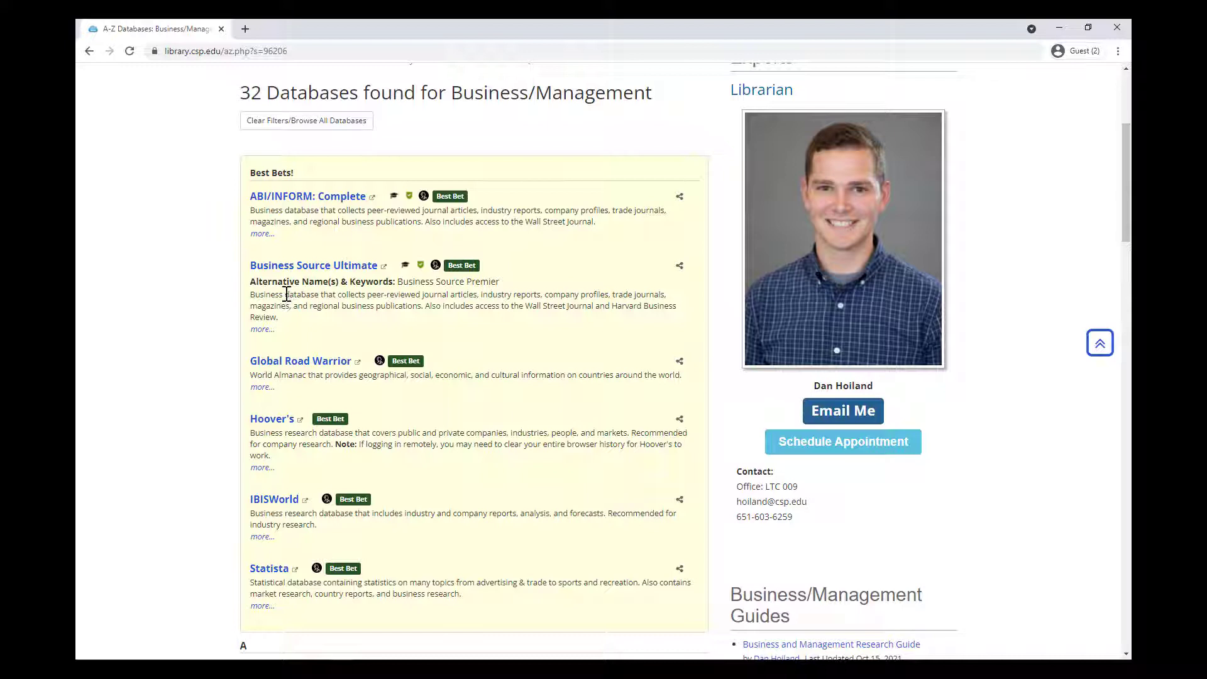
scroll(224, 292, down, 1)
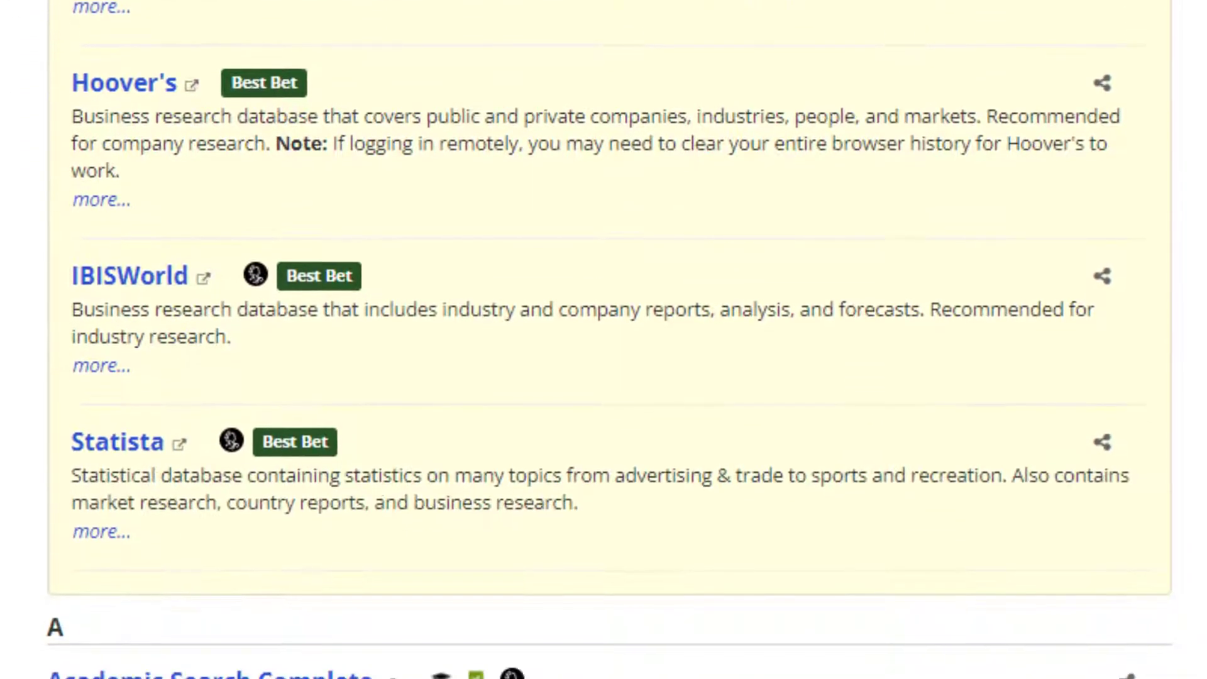
scroll(609, 339, down, 2)
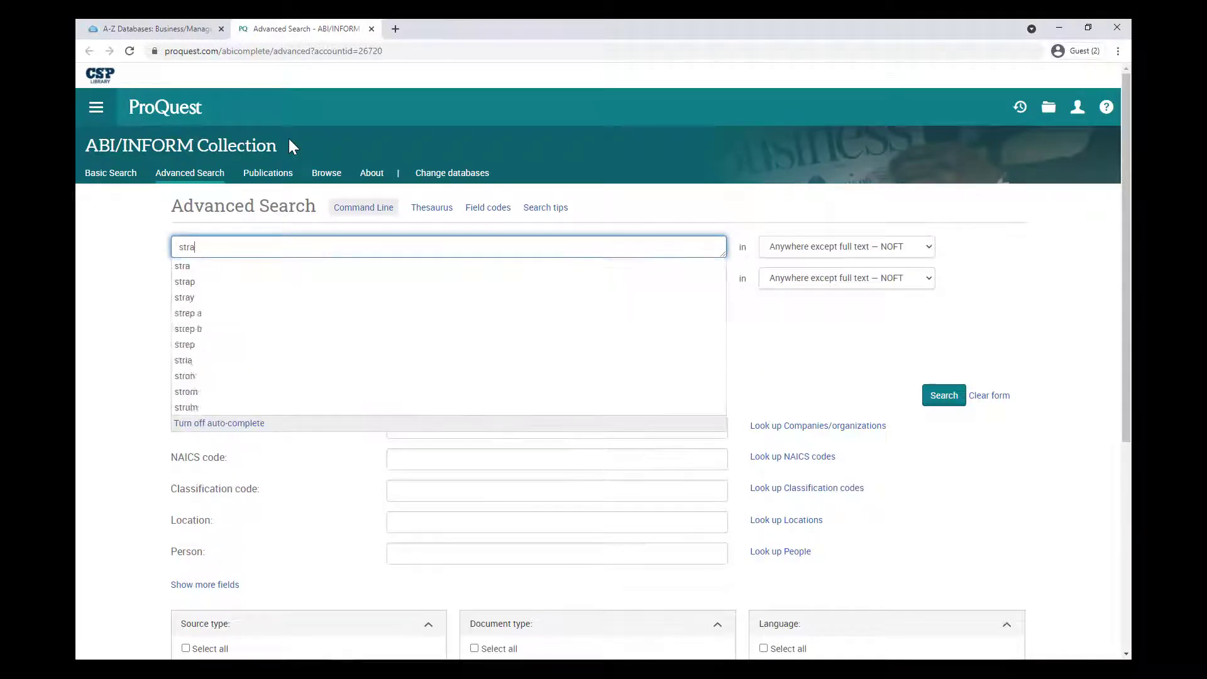
- Enter strategic planning, management and manufacturing in three rows and run the search
key(Tab)
key(Tab)
key(Tab)
text(management)
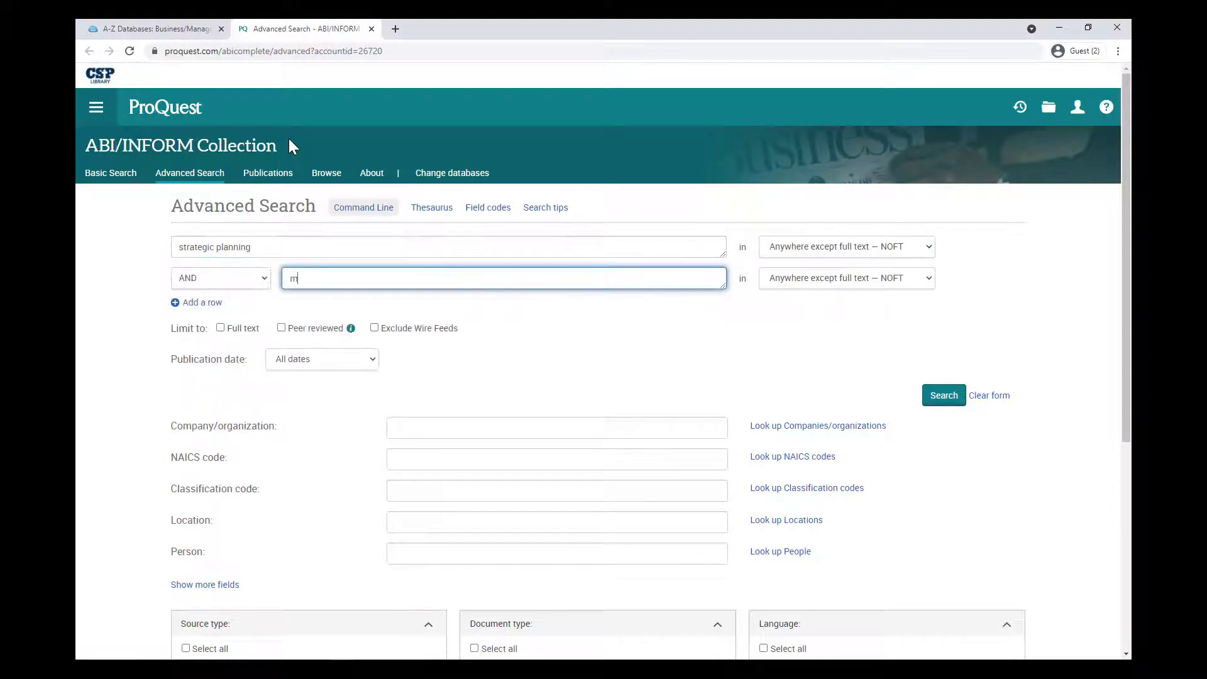
click(214, 304)
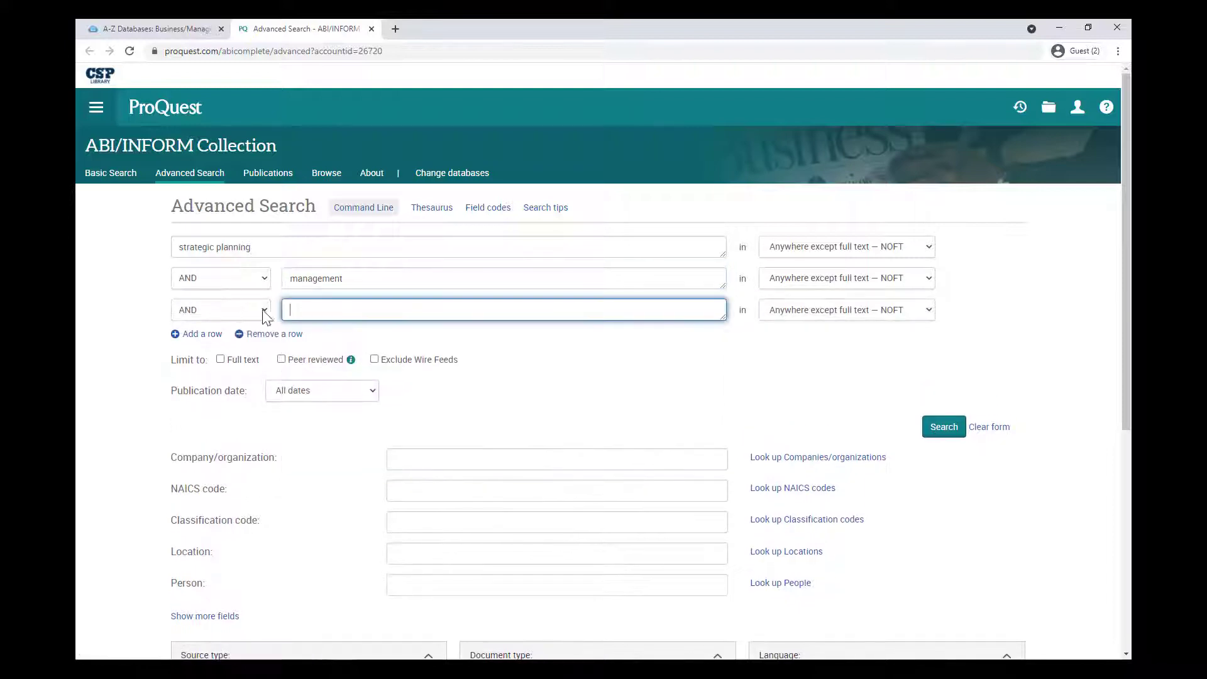
text(manufacturing)
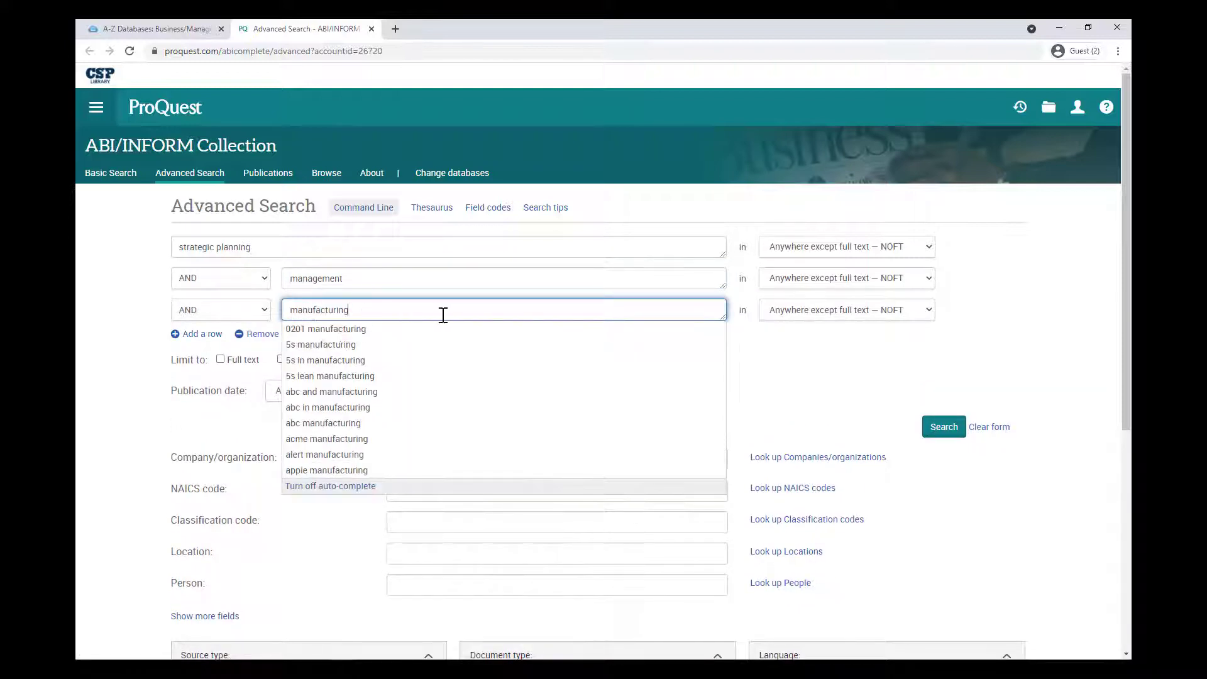
click(941, 429)
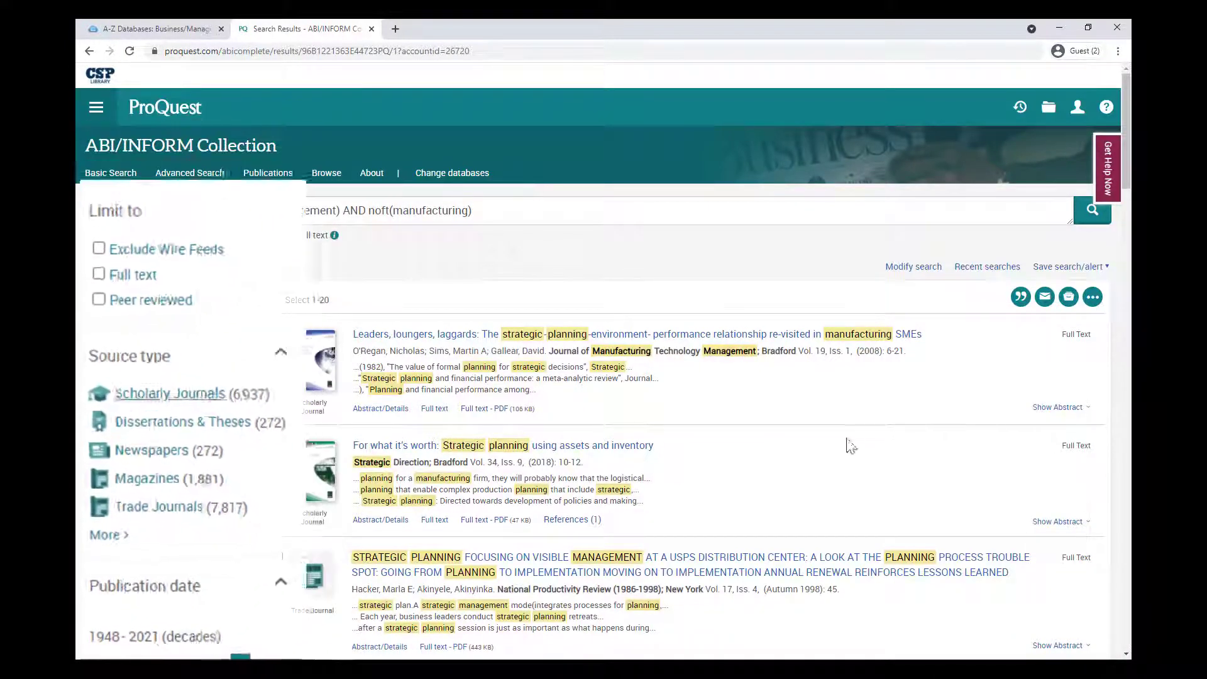
- Limit to scholarly journals, then view the article's full-text PDF and its citation
click(137, 488)
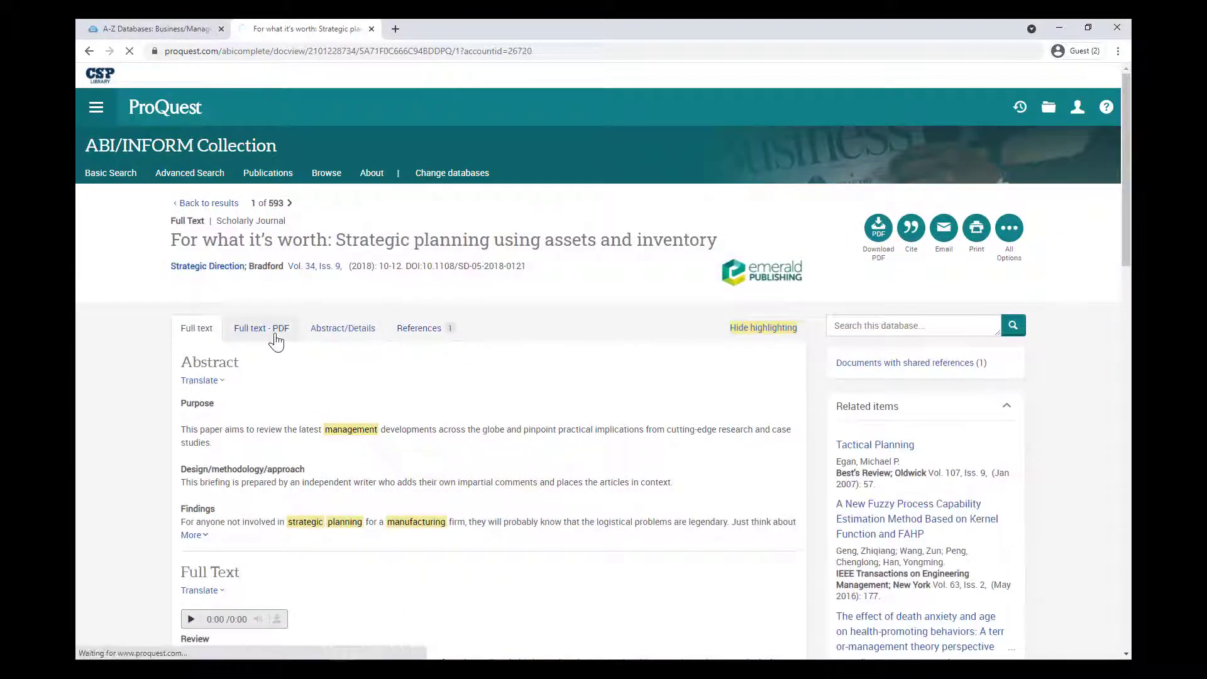
click(276, 339)
scroll(402, 472, down, 1)
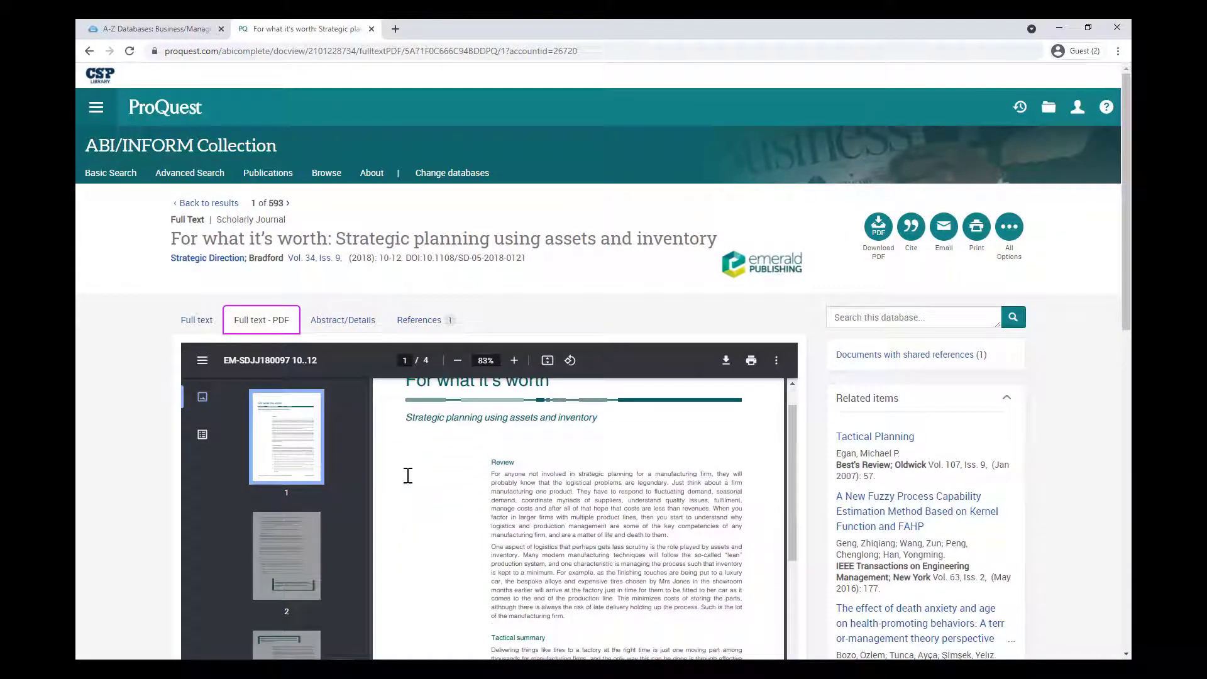
click(905, 239)
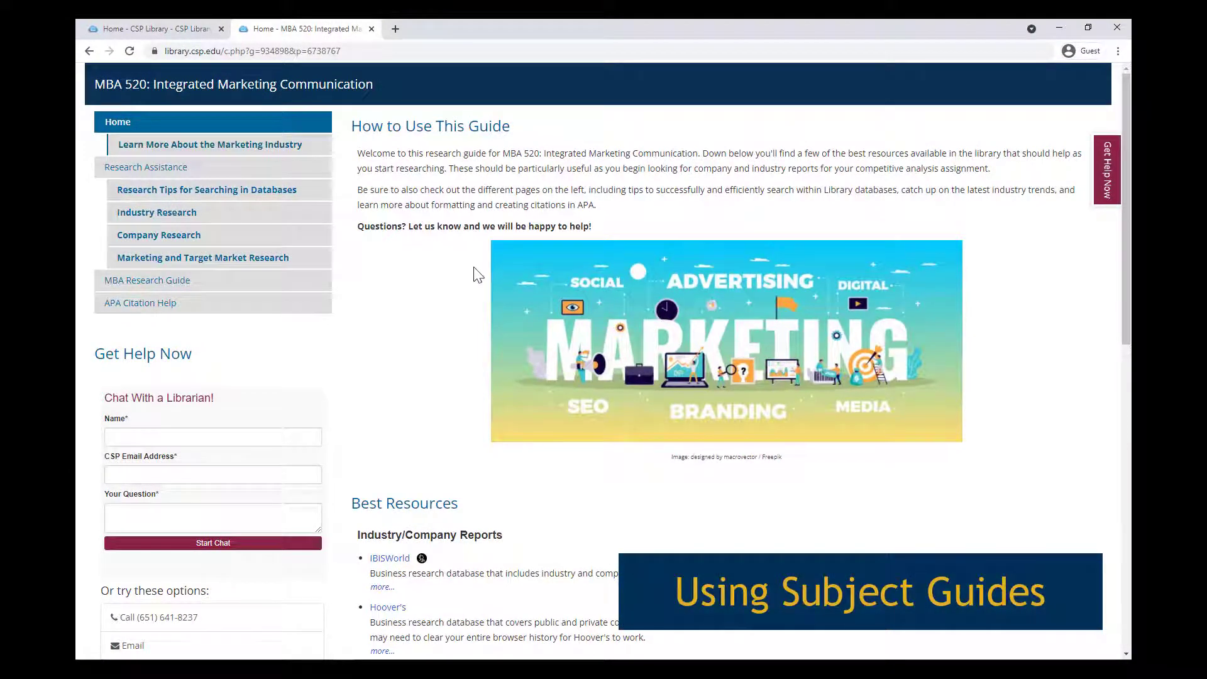
- Scroll the MBA 520 guide and visit its Research Tips, Industry Research and Company Research pages
scroll(476, 280, down, 3)
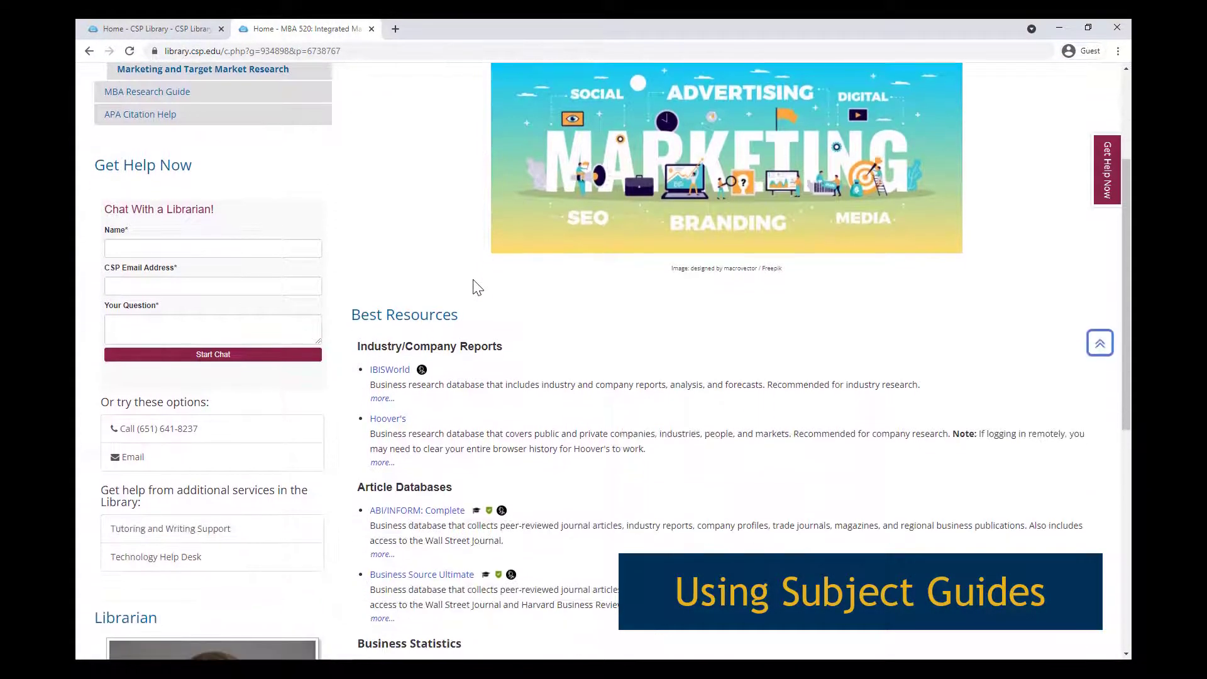
scroll(476, 287, down, 3)
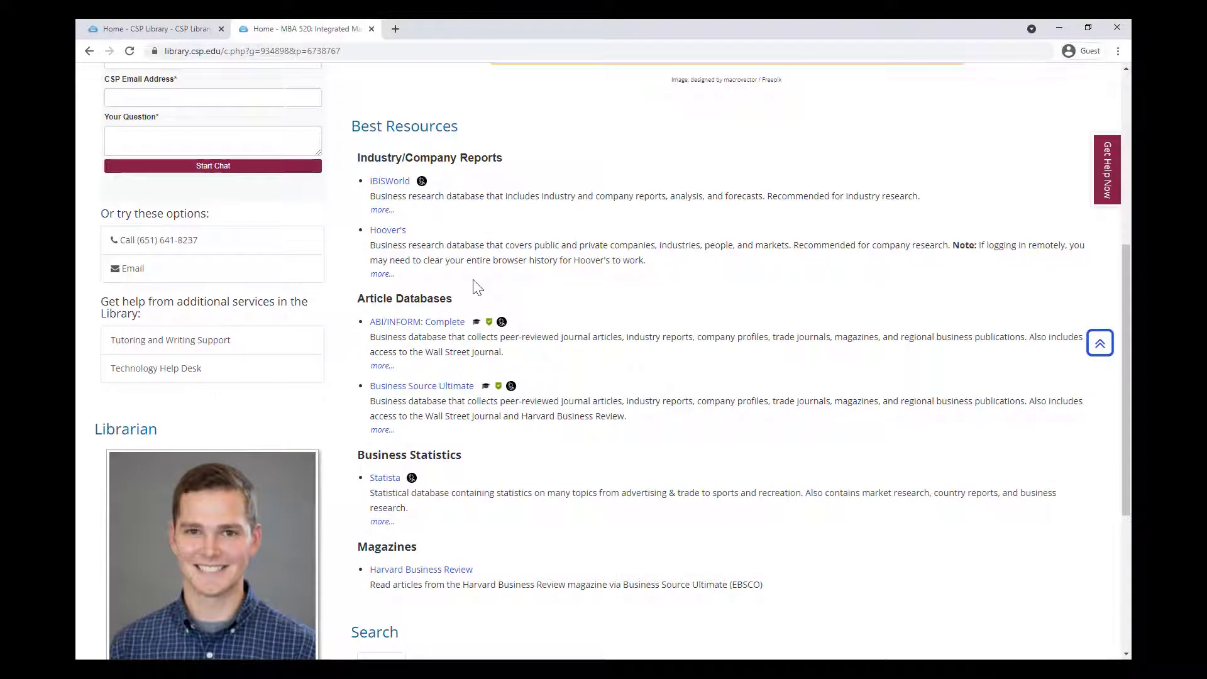
scroll(476, 286, up, 4)
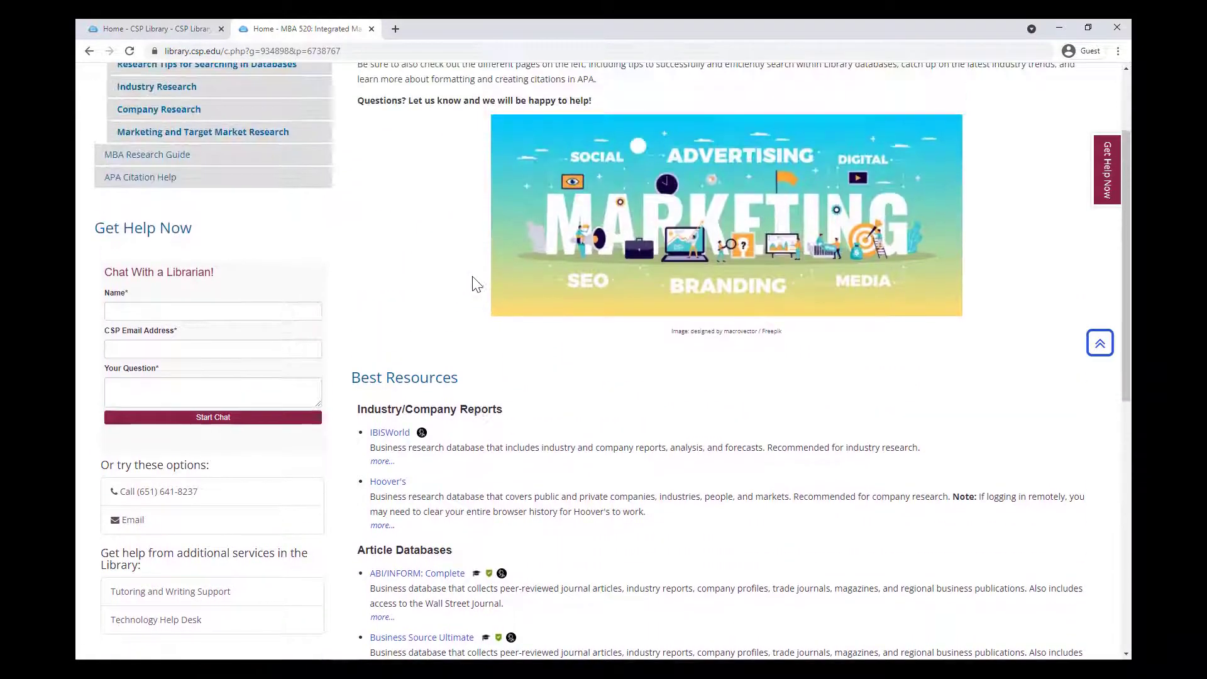
scroll(476, 284, up, 2)
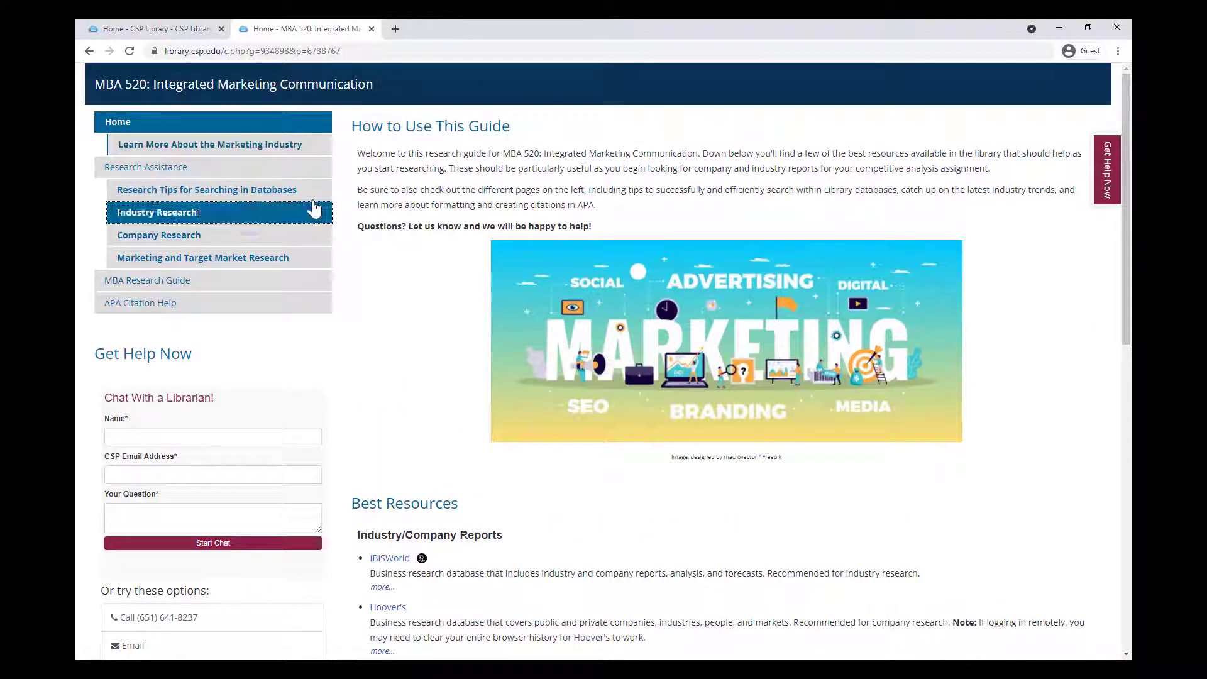
click(312, 196)
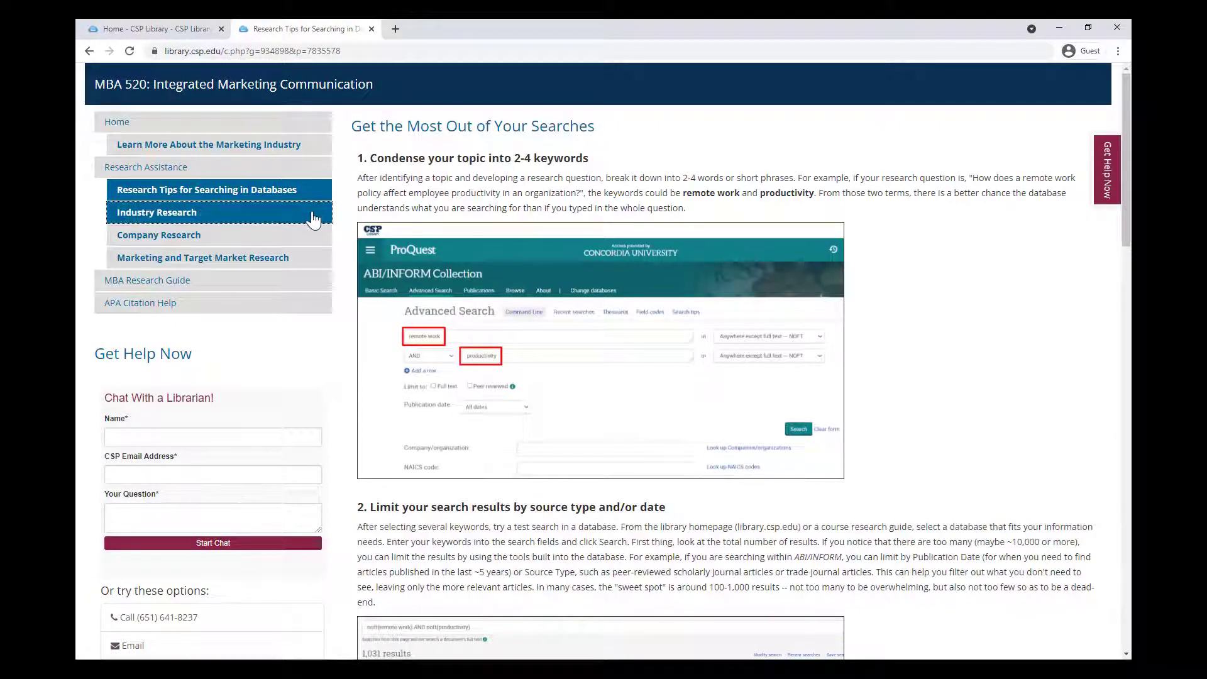
click(313, 217)
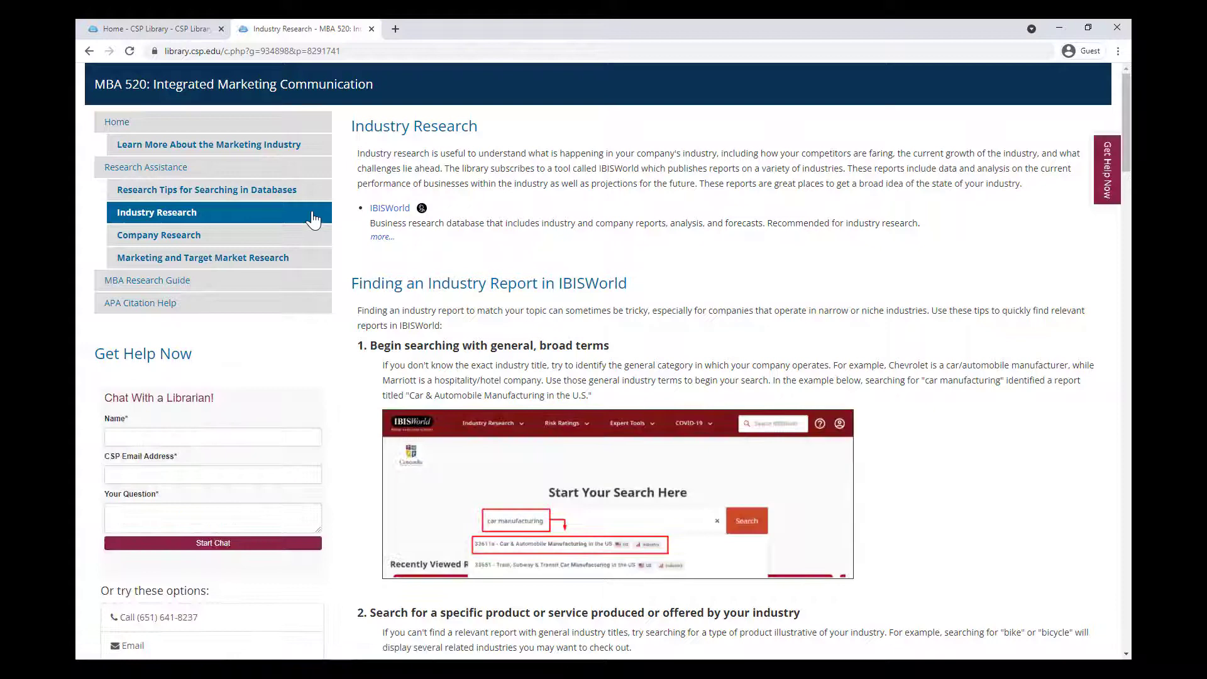
click(308, 240)
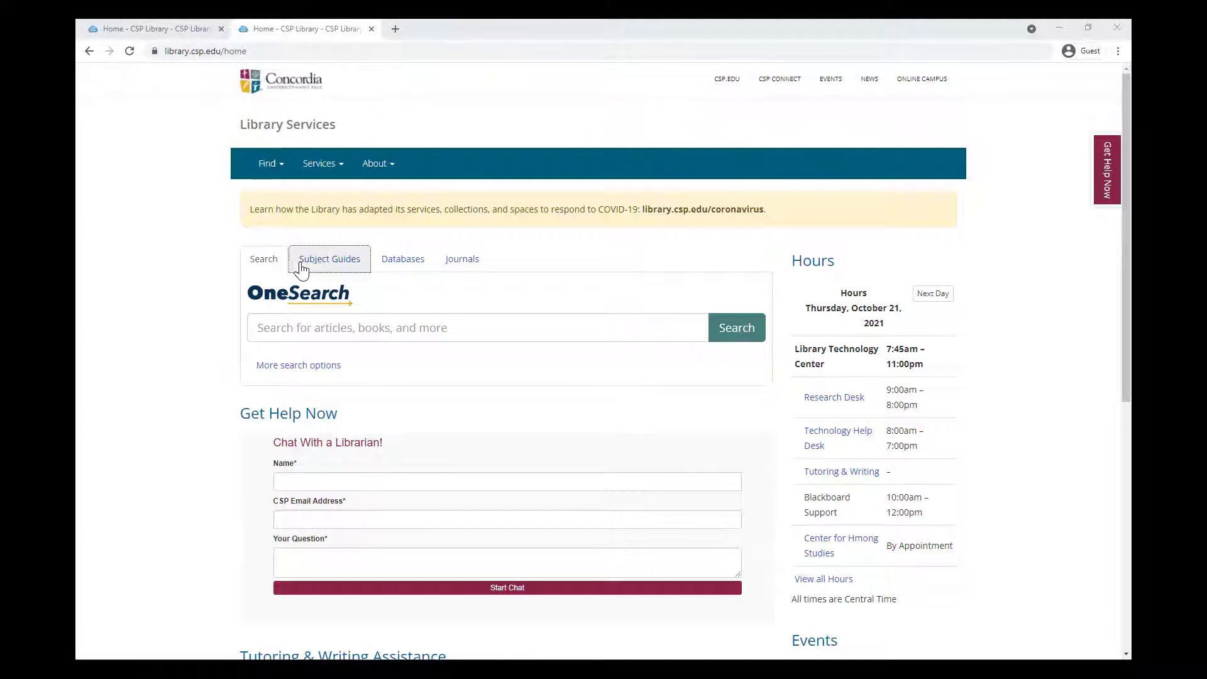
- Show the Business/Management subject page and scroll down to its list of 12 research guides
click(336, 267)
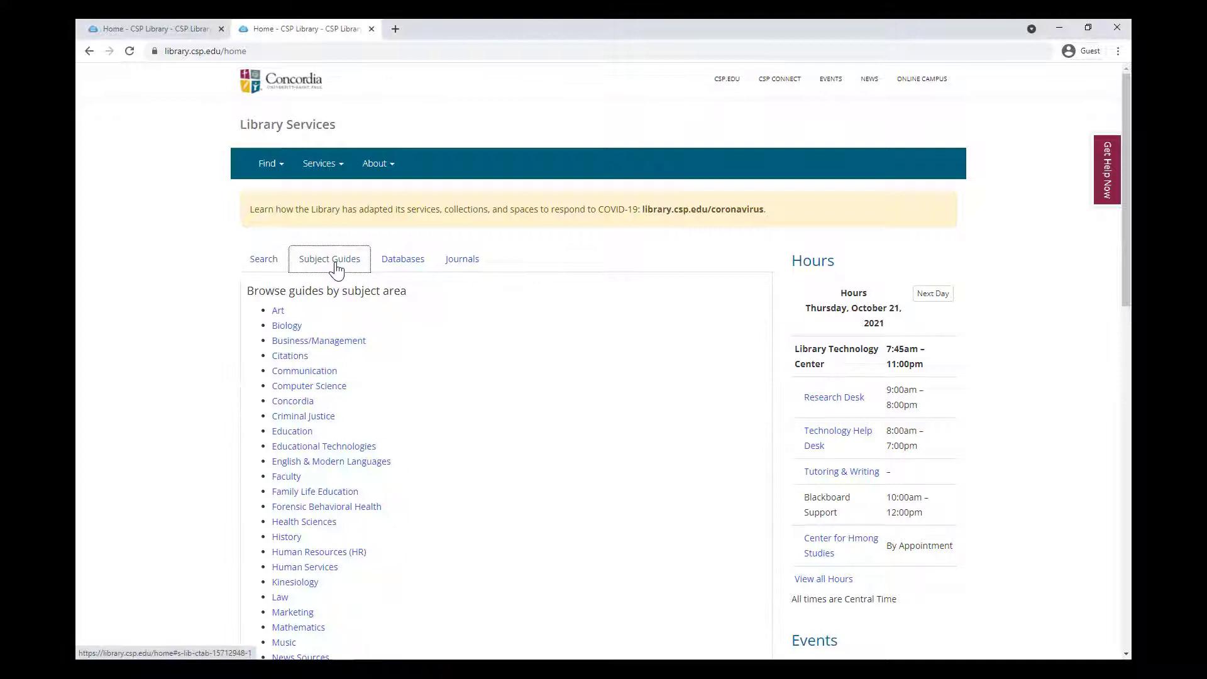
scroll(338, 268, down, 2)
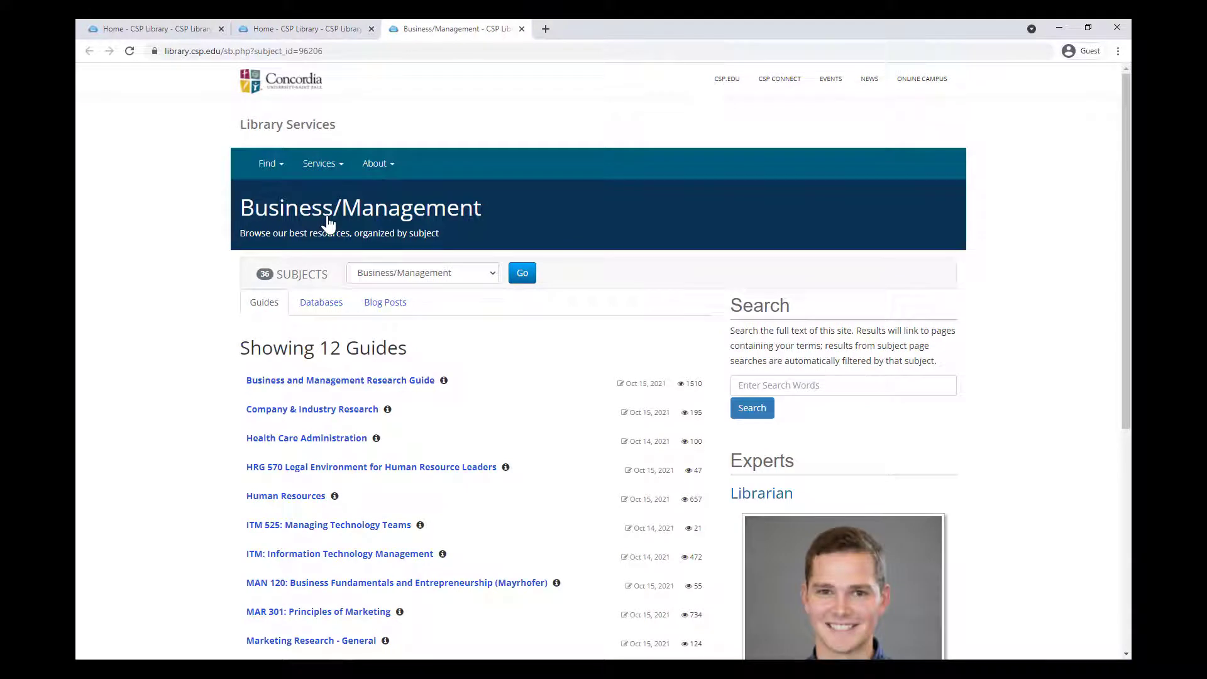
scroll(328, 223, down, 3)
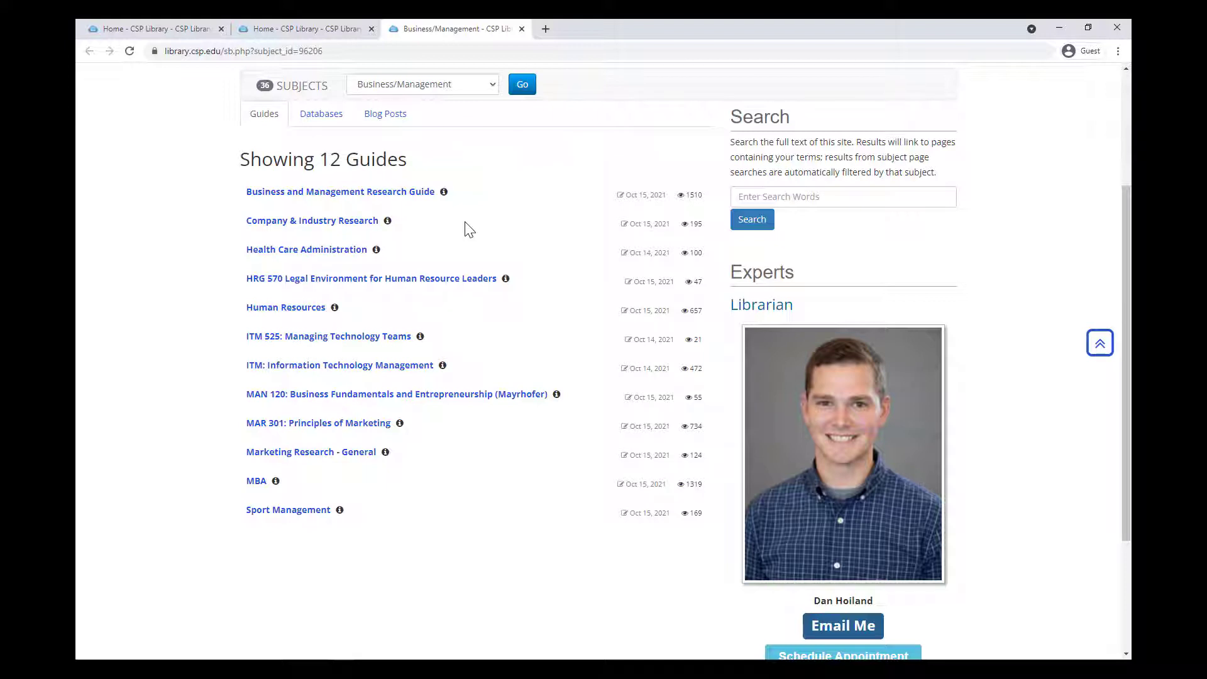
- View the Human Resources guide's Finding Articles page, then MAR 301's Conducting an Environmental Scan page
click(283, 308)
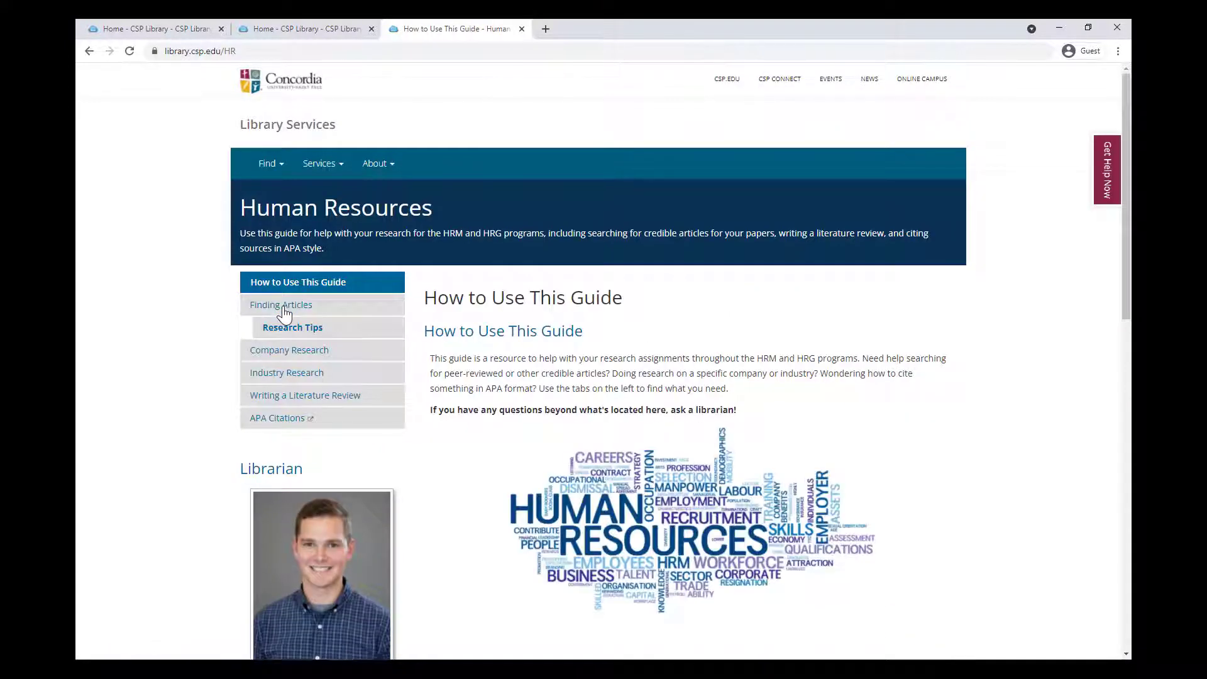
click(284, 311)
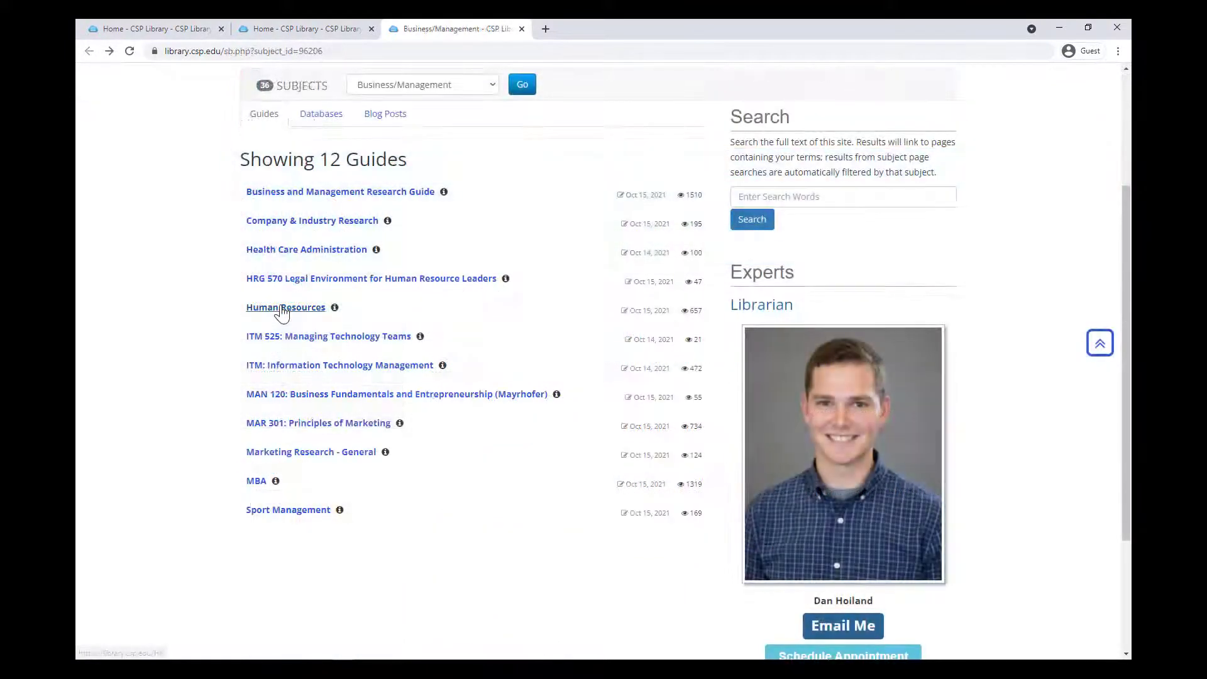
click(286, 424)
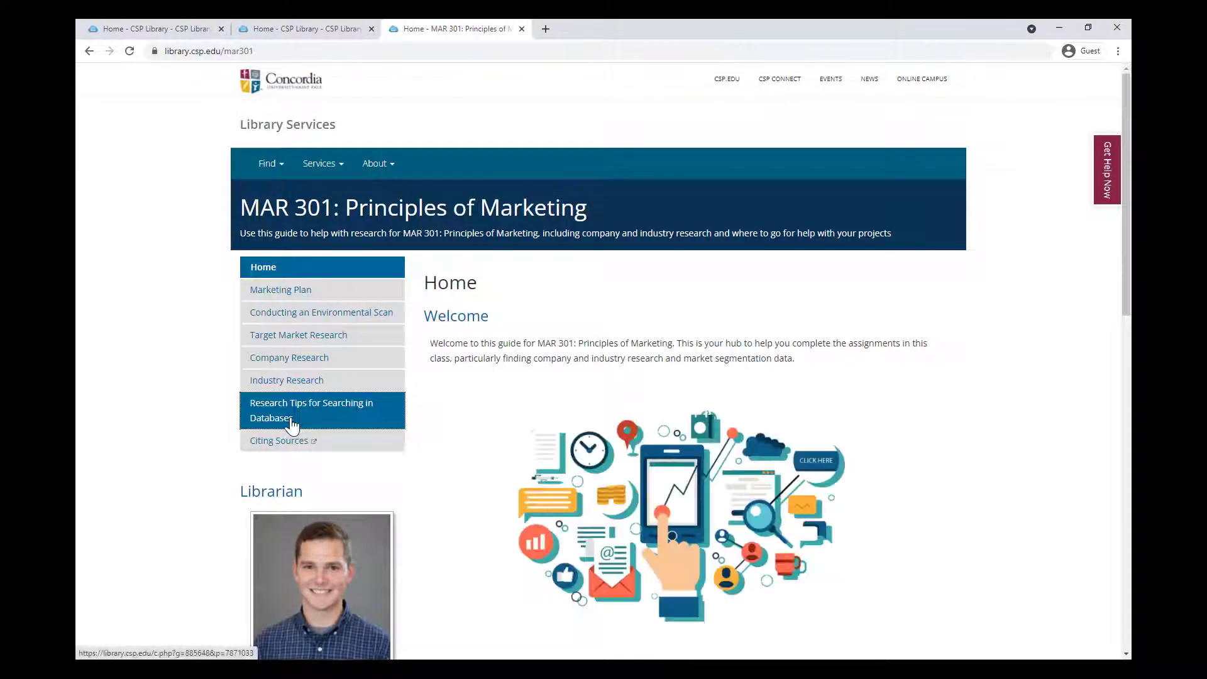
click(285, 324)
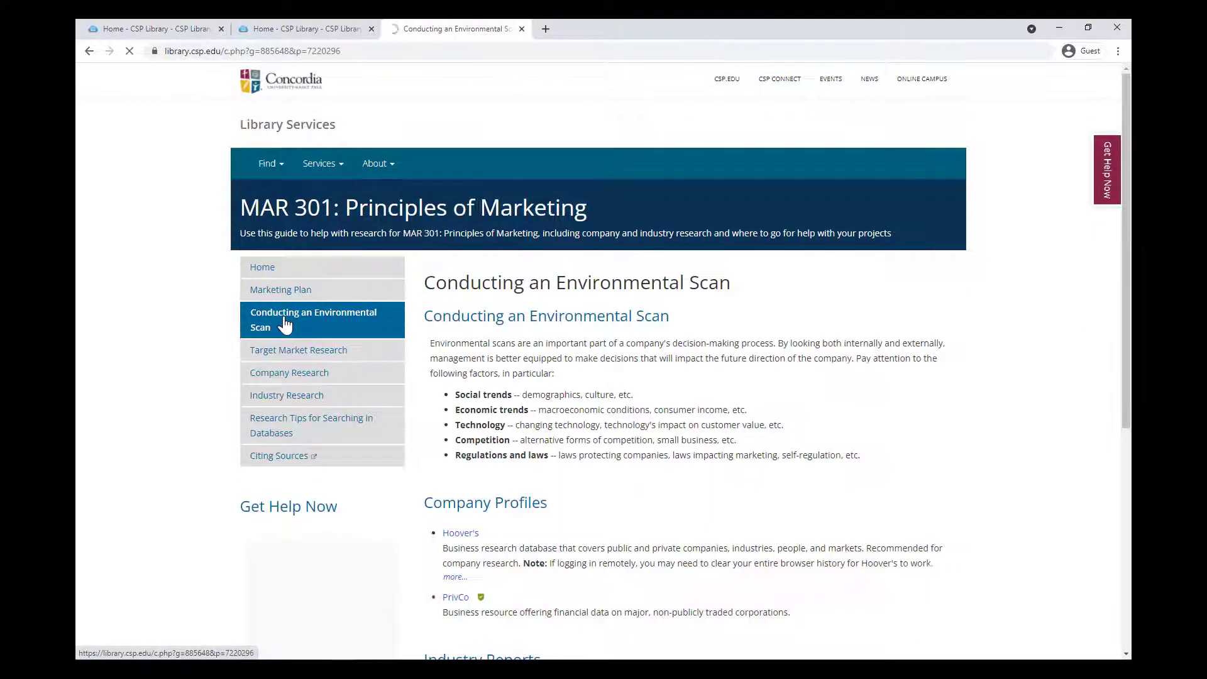
scroll(284, 323, down, 2)
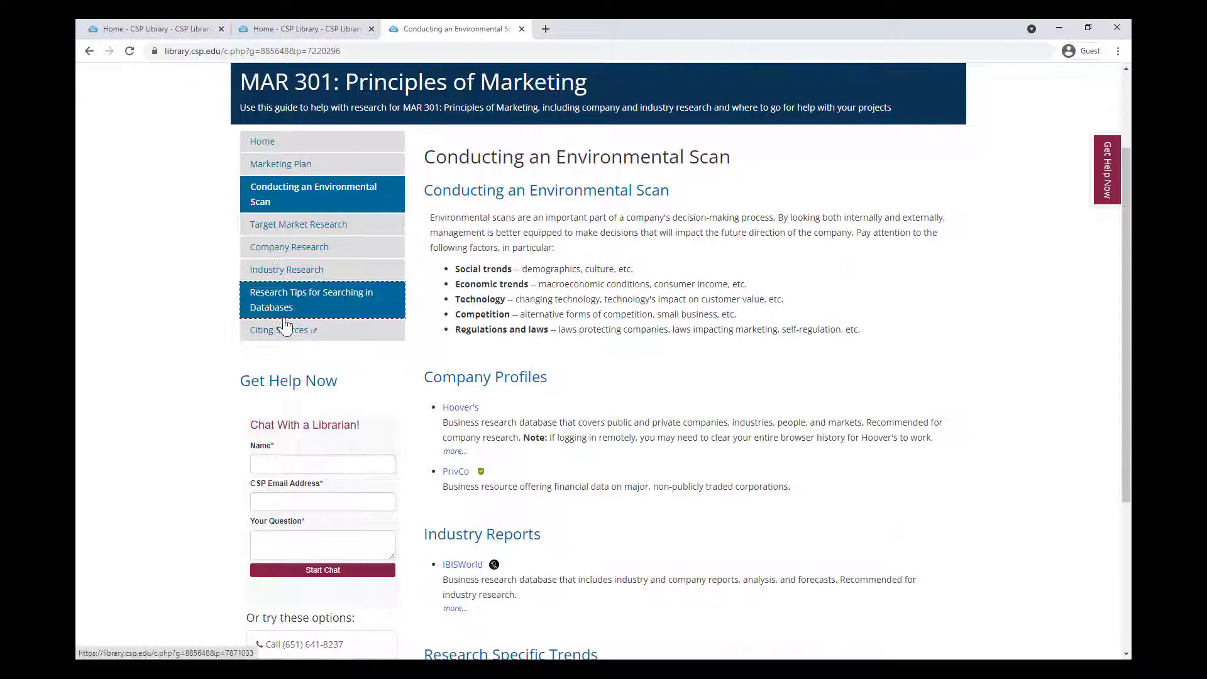
scroll(285, 324, down, 2)
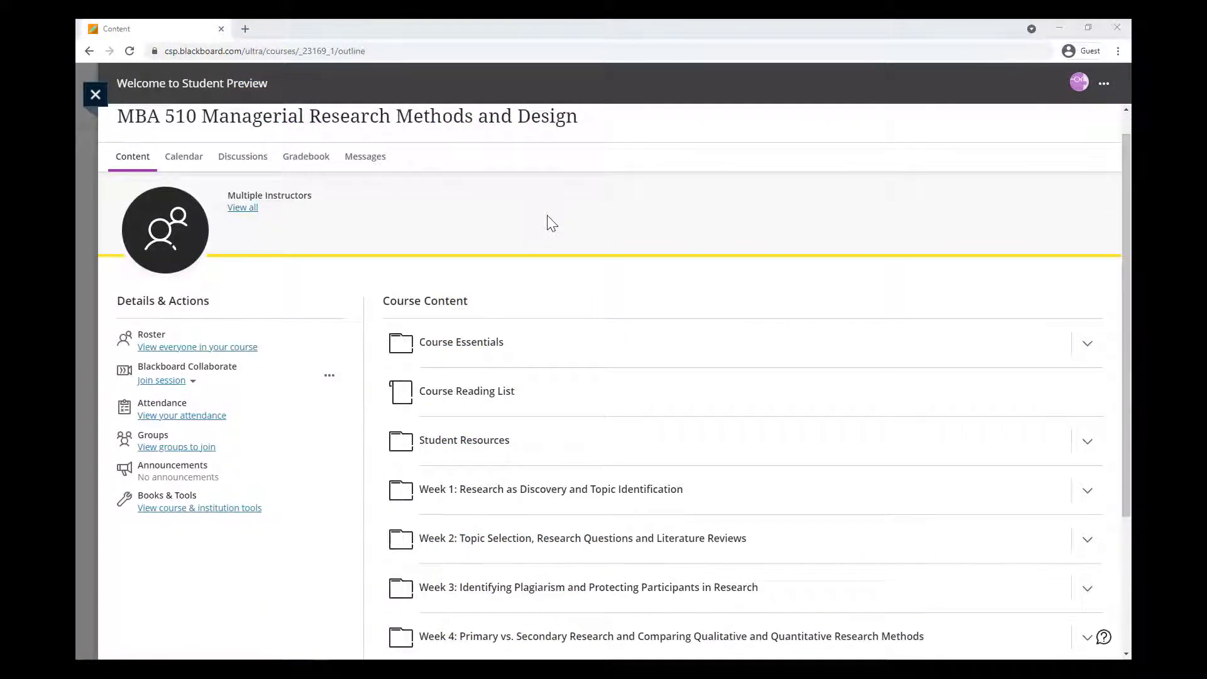
- Expand MBA 510's Student Resources folder and follow Library Resources to the course research guide
click(529, 440)
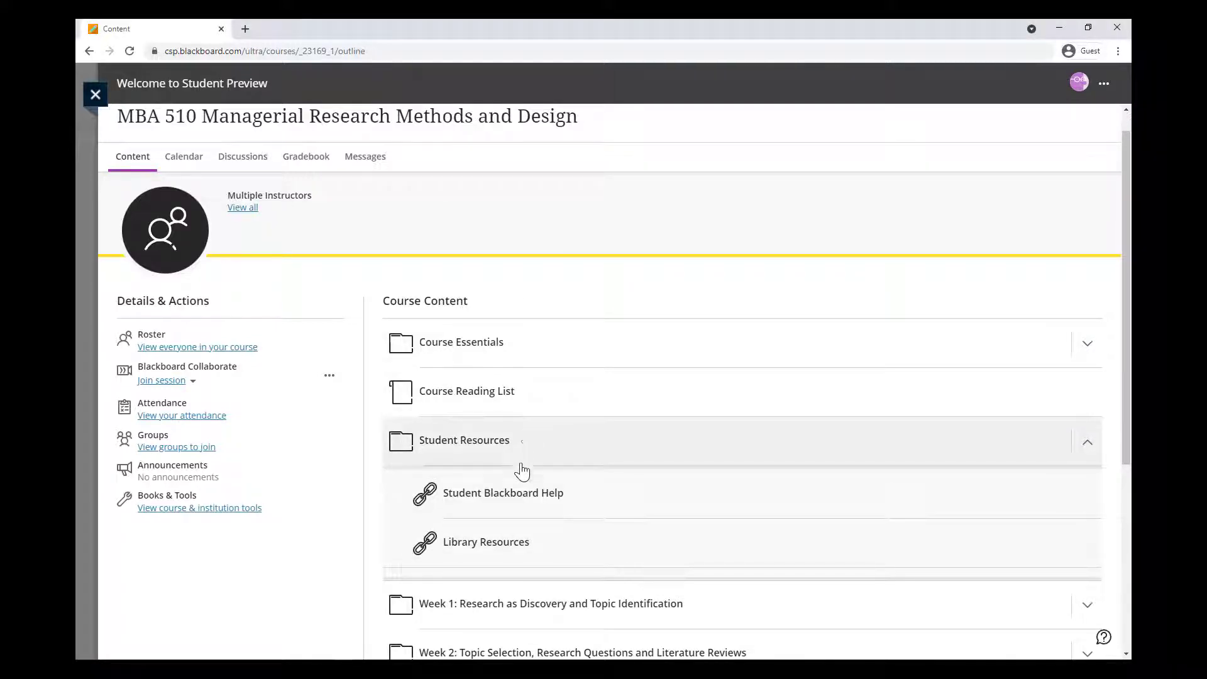
click(500, 550)
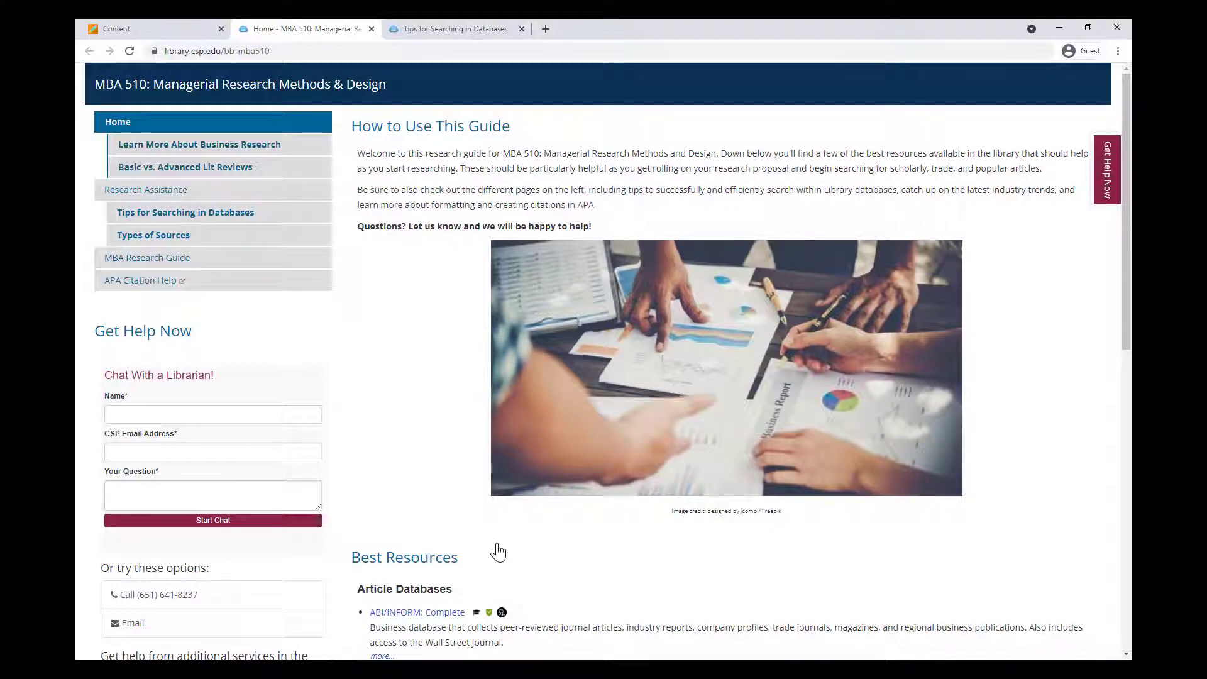
- View the MBA 510 guide's Basic vs. Advanced Literature Reviews and Tips for Searching in Databases pages
scroll(498, 552, down, 7)
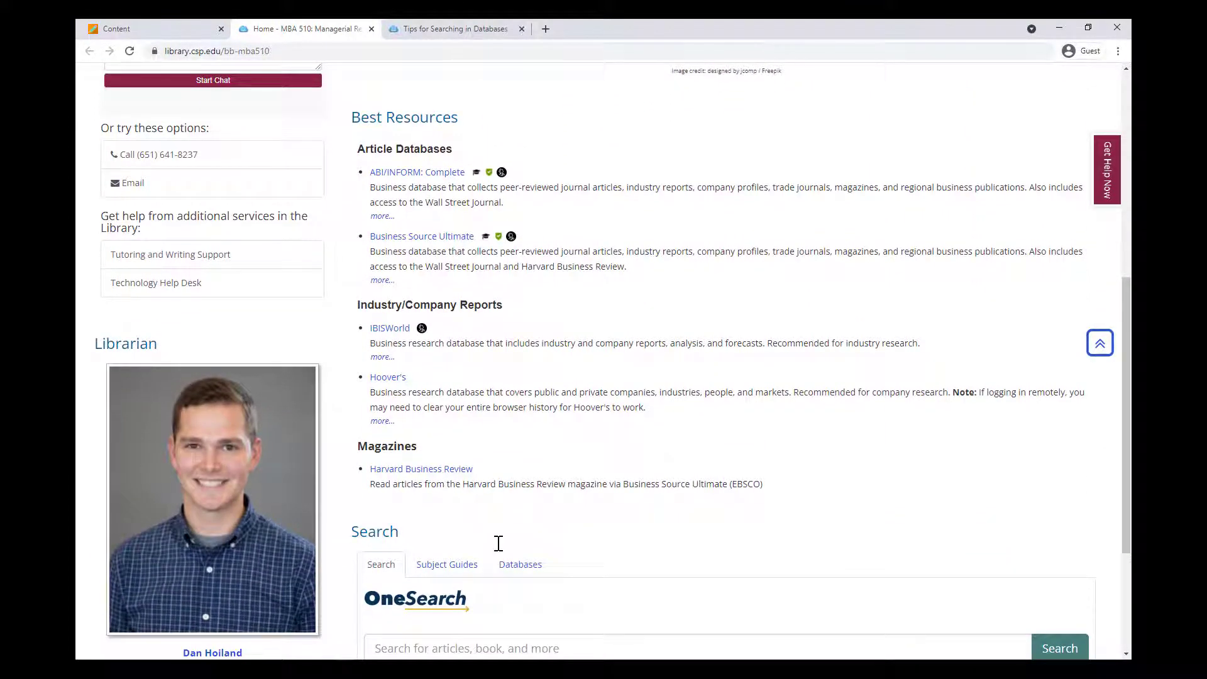
scroll(498, 543, up, 7)
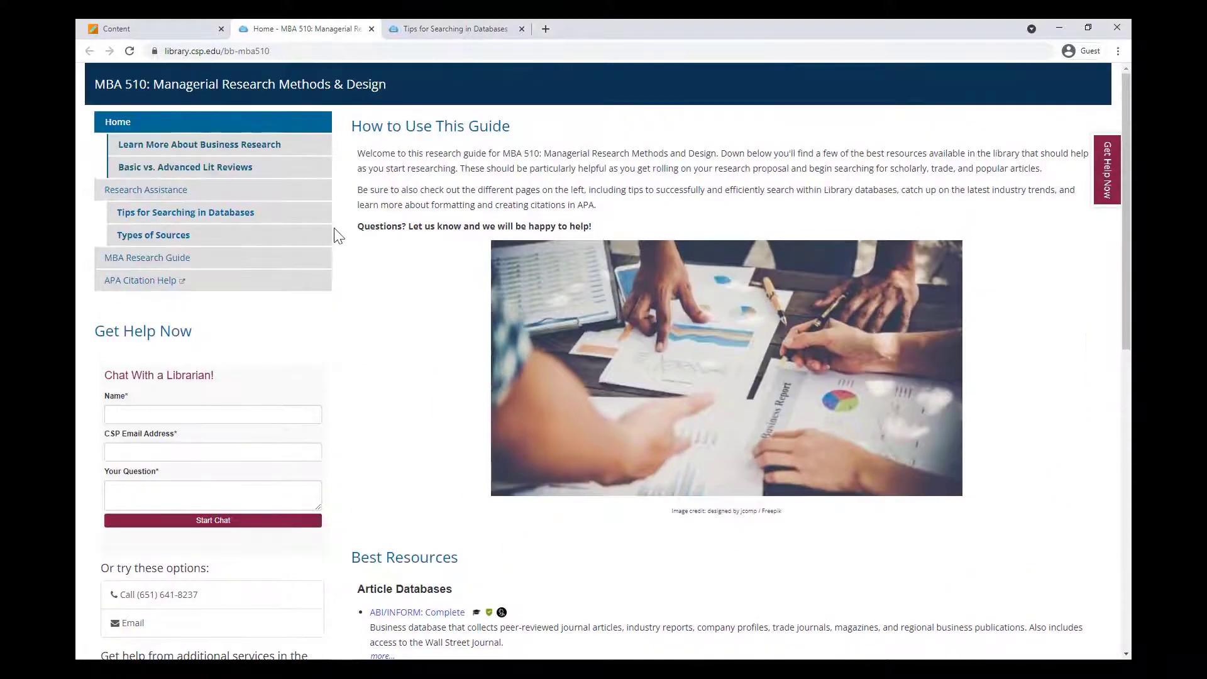
click(281, 171)
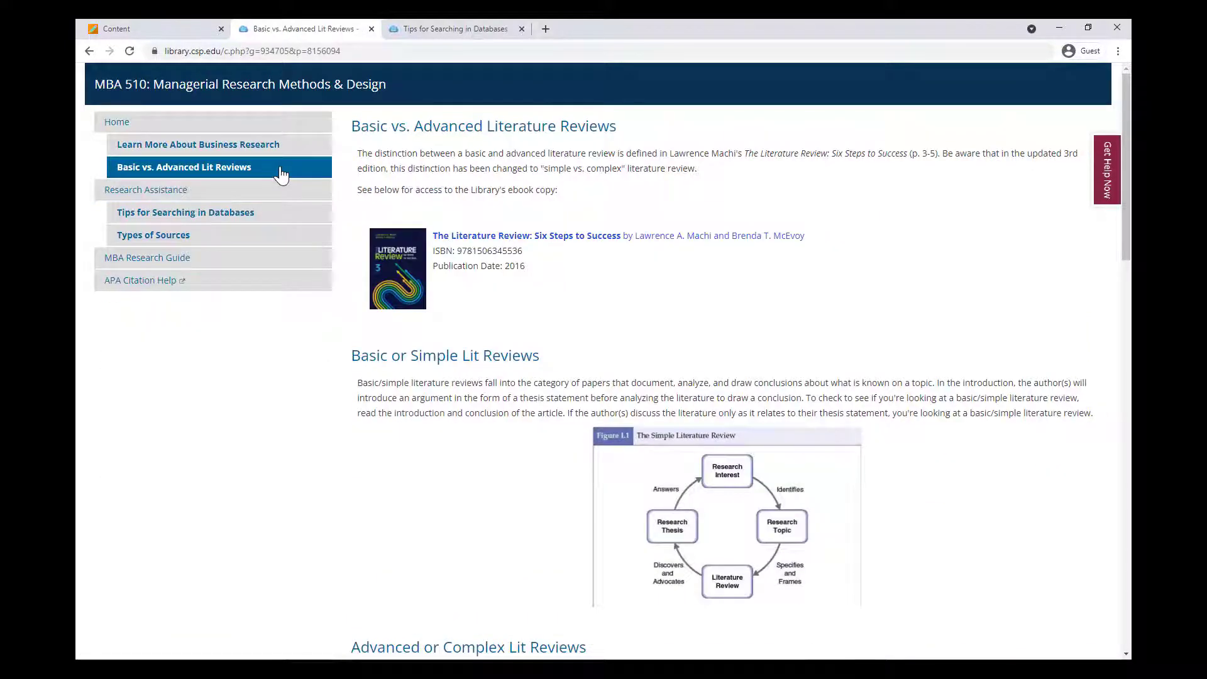
click(259, 213)
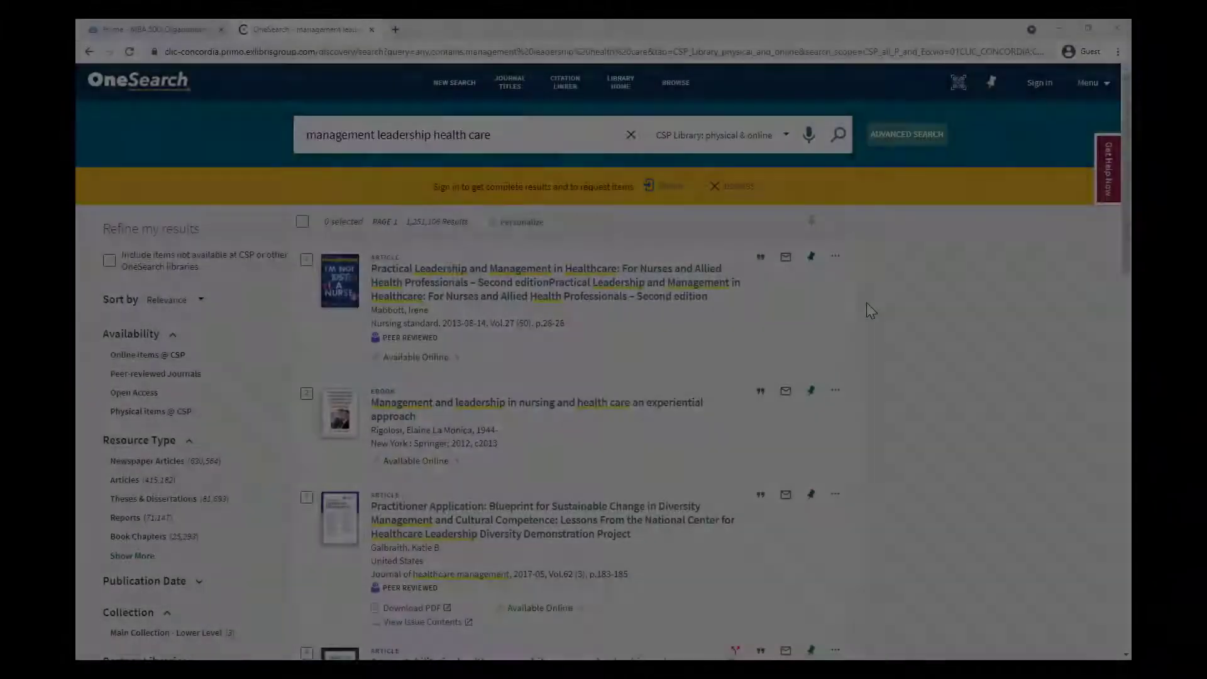
- Start a librarian chat with your name, CSP e-mail and the question 'Hi, can you help me with research'
scroll(867, 303, down, 3)
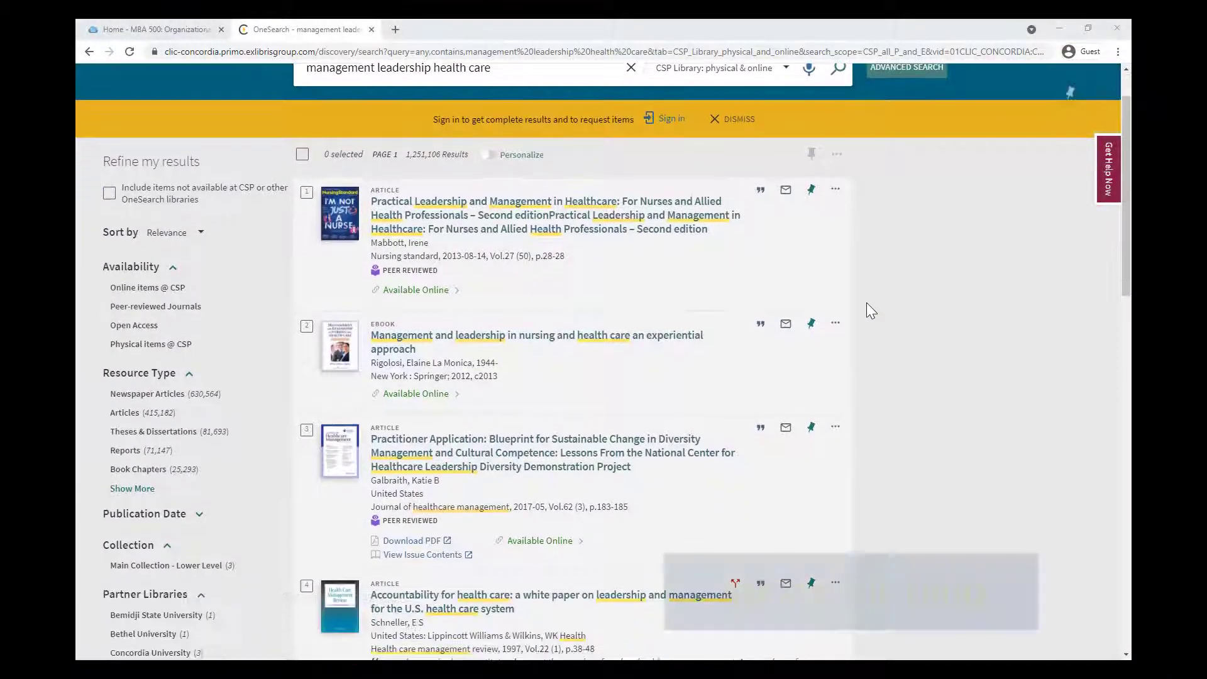
scroll(867, 303, down, 2)
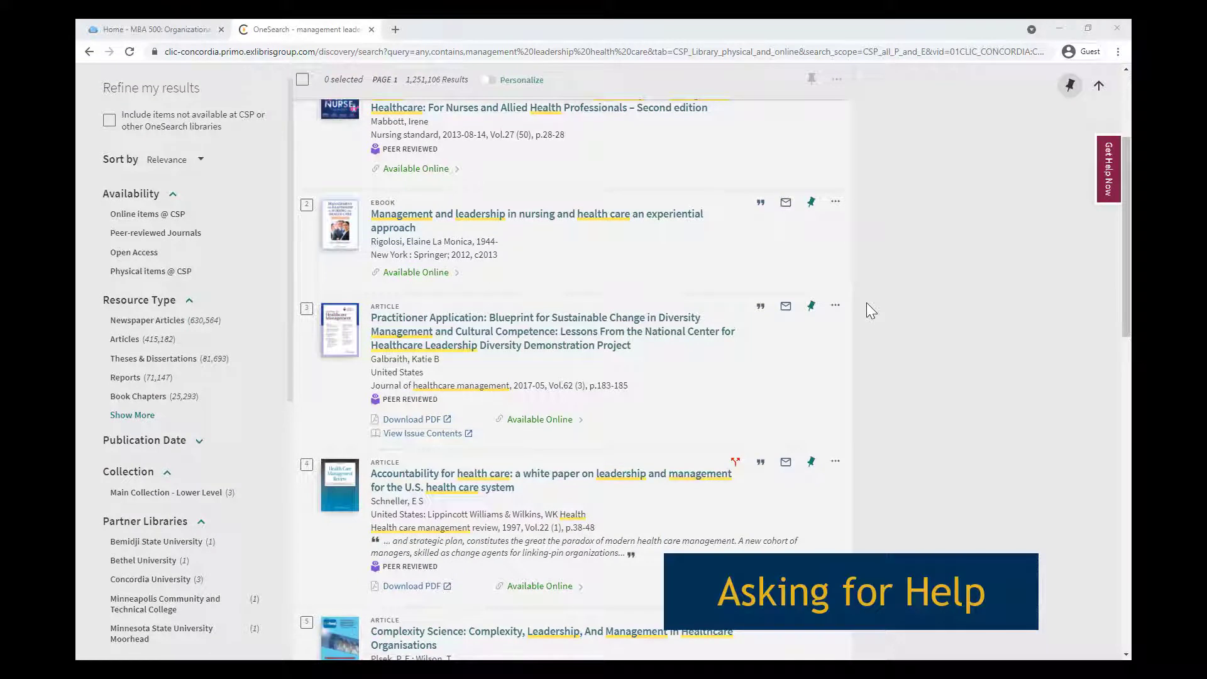
click(1108, 188)
click(1095, 175)
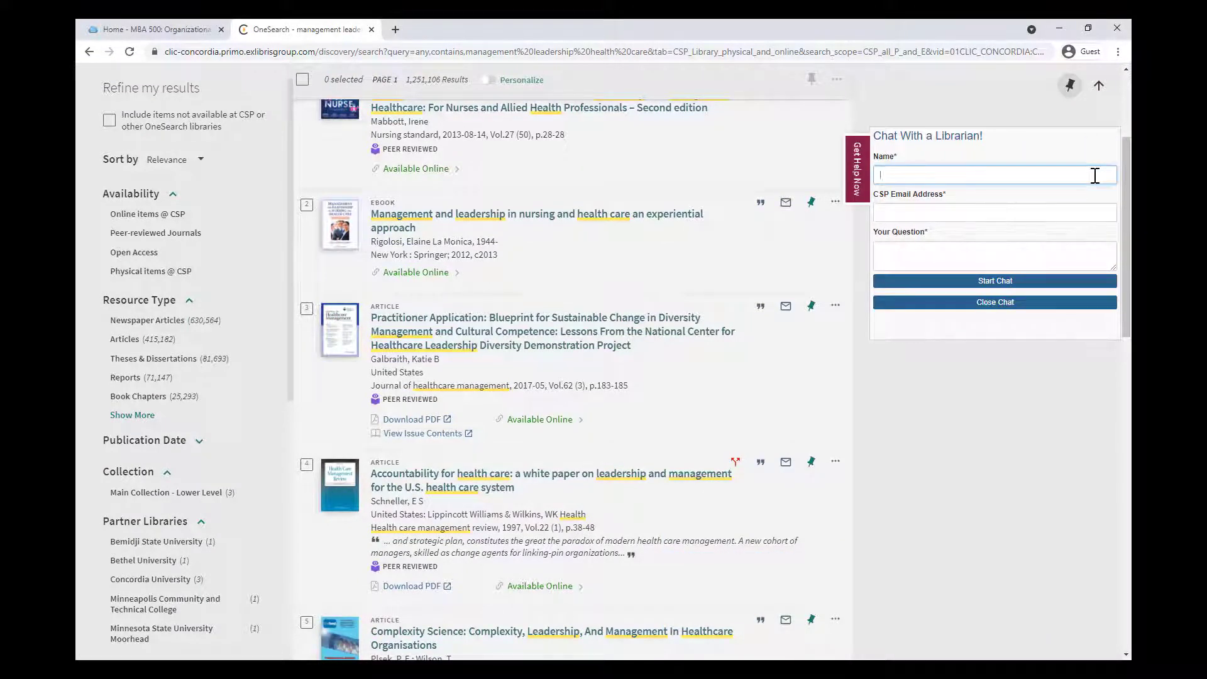
text(Jane Doe)
key(Tab)
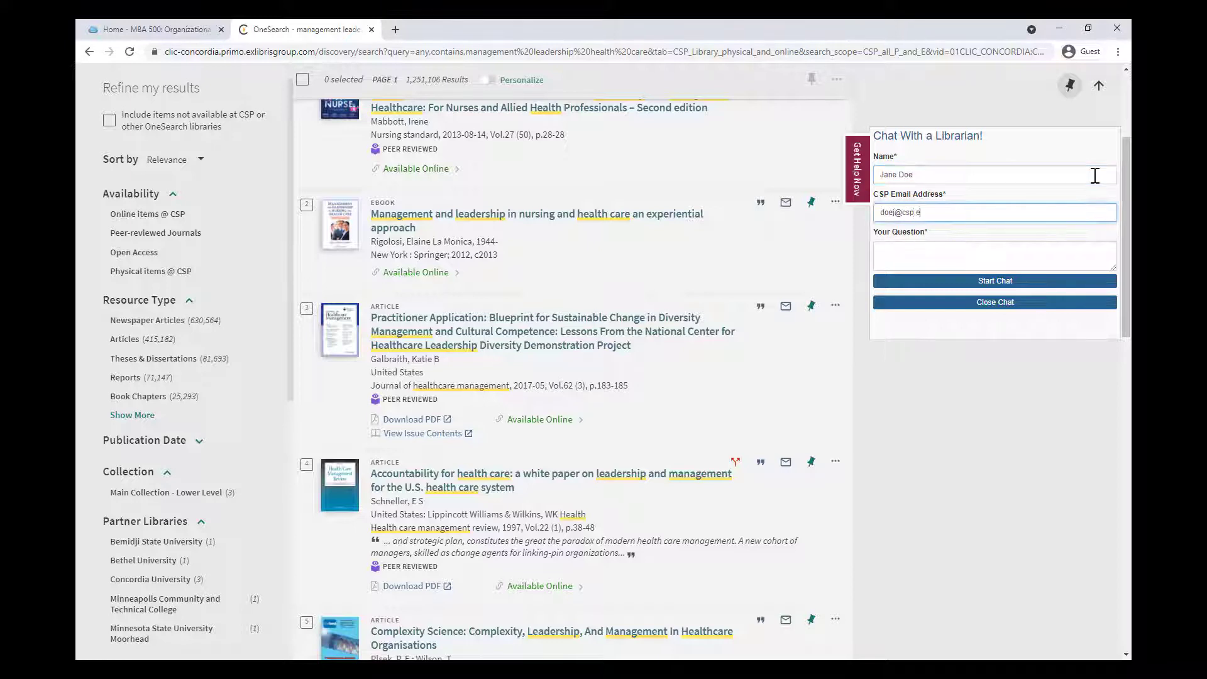
key(Tab)
text(H)
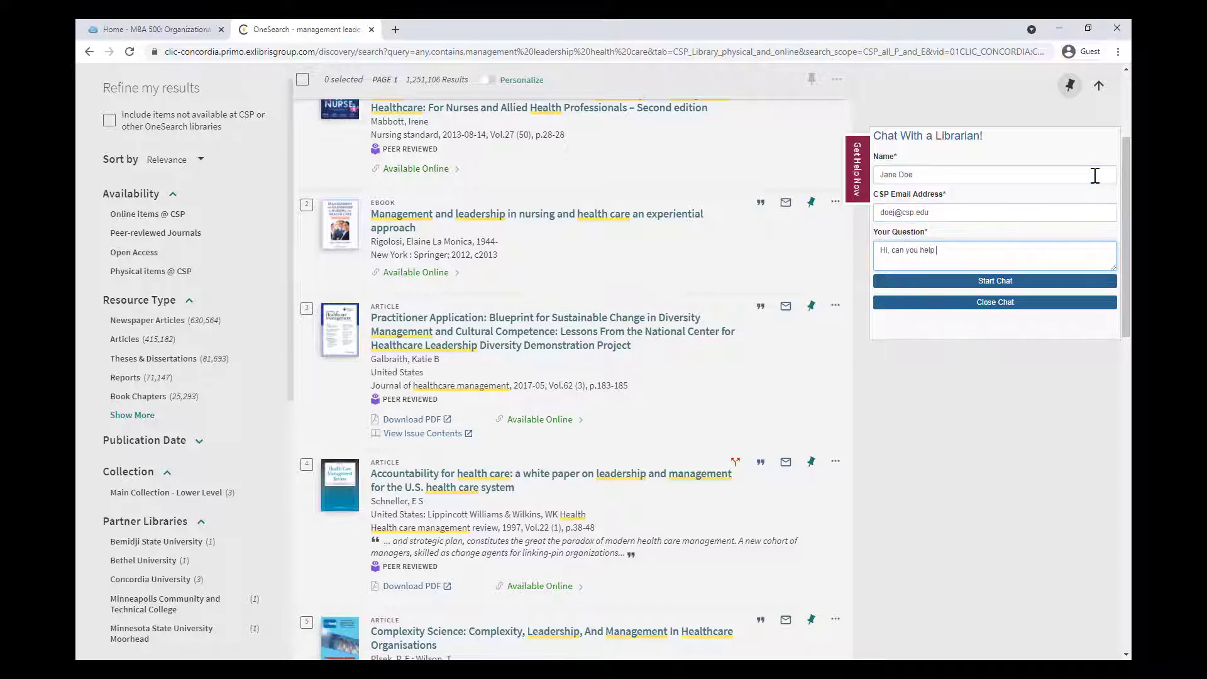
text(i, can you help me with research?)
click(1003, 283)
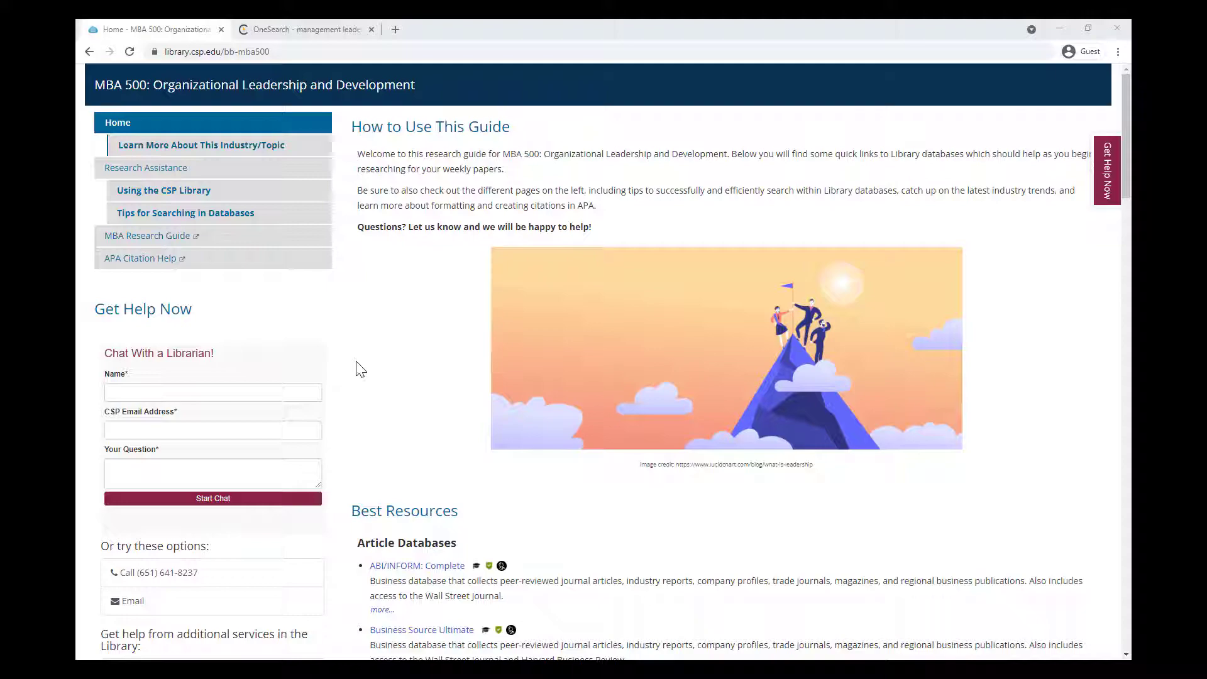
- Book a Zoom appointment with the business librarian on Wednesday, October 27 at 1:30pm
scroll(359, 369, down, 10)
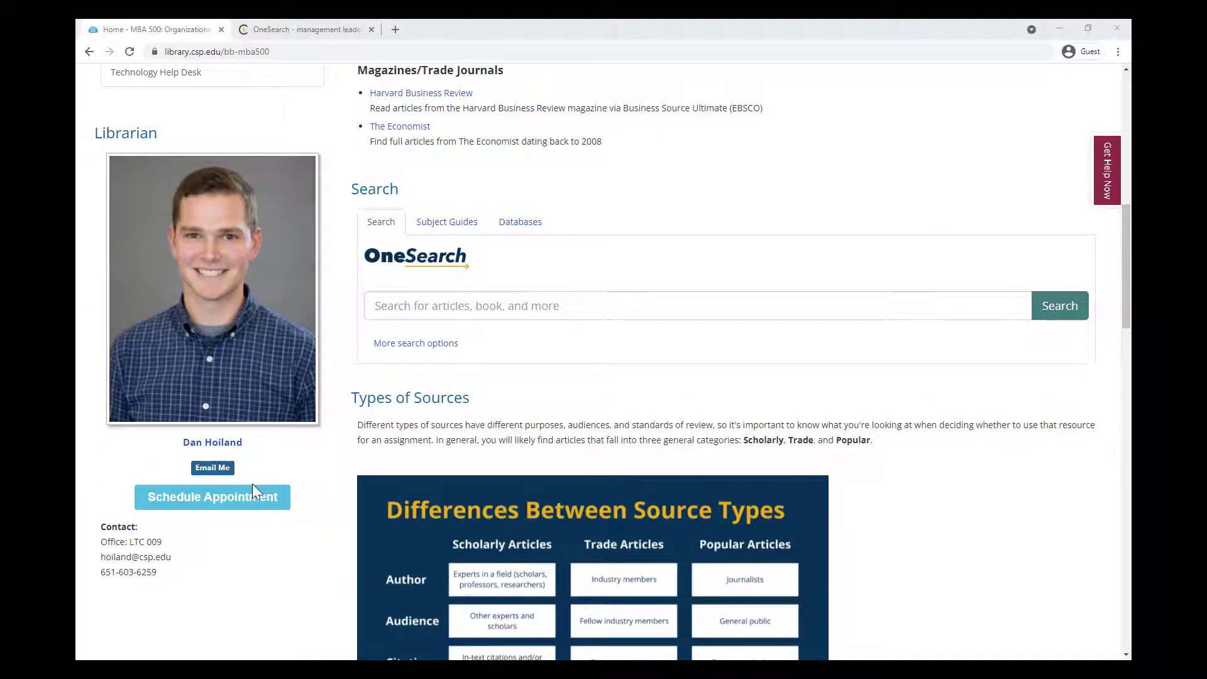
click(231, 505)
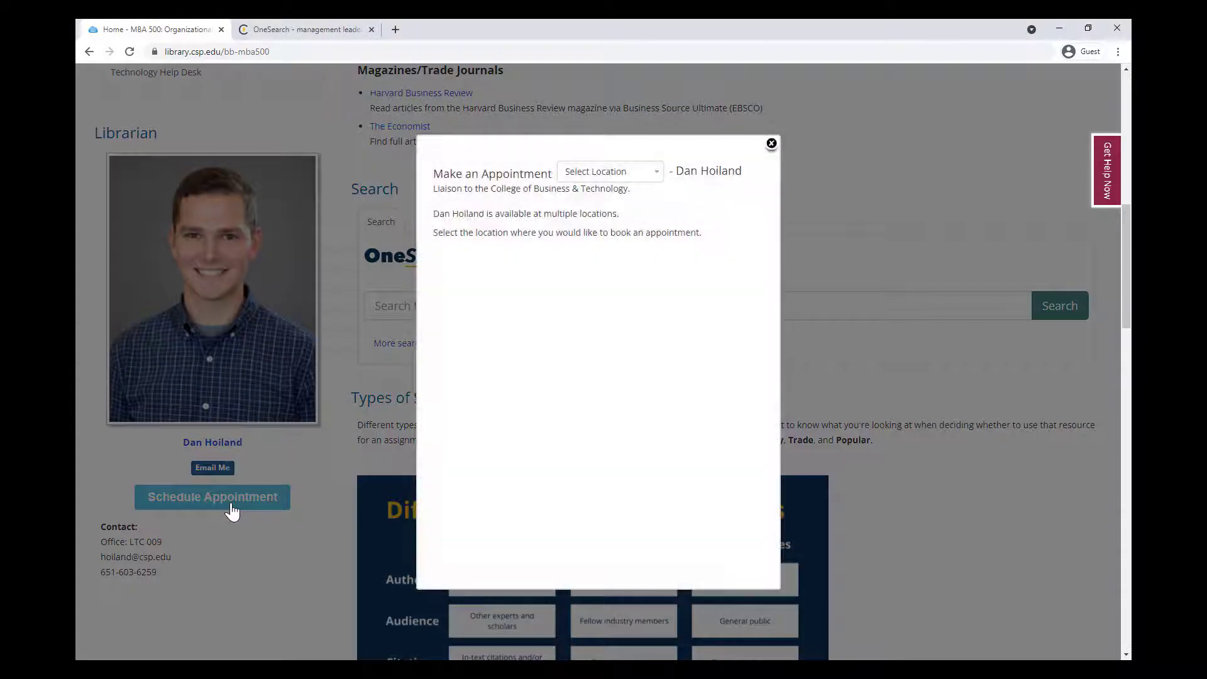
click(628, 174)
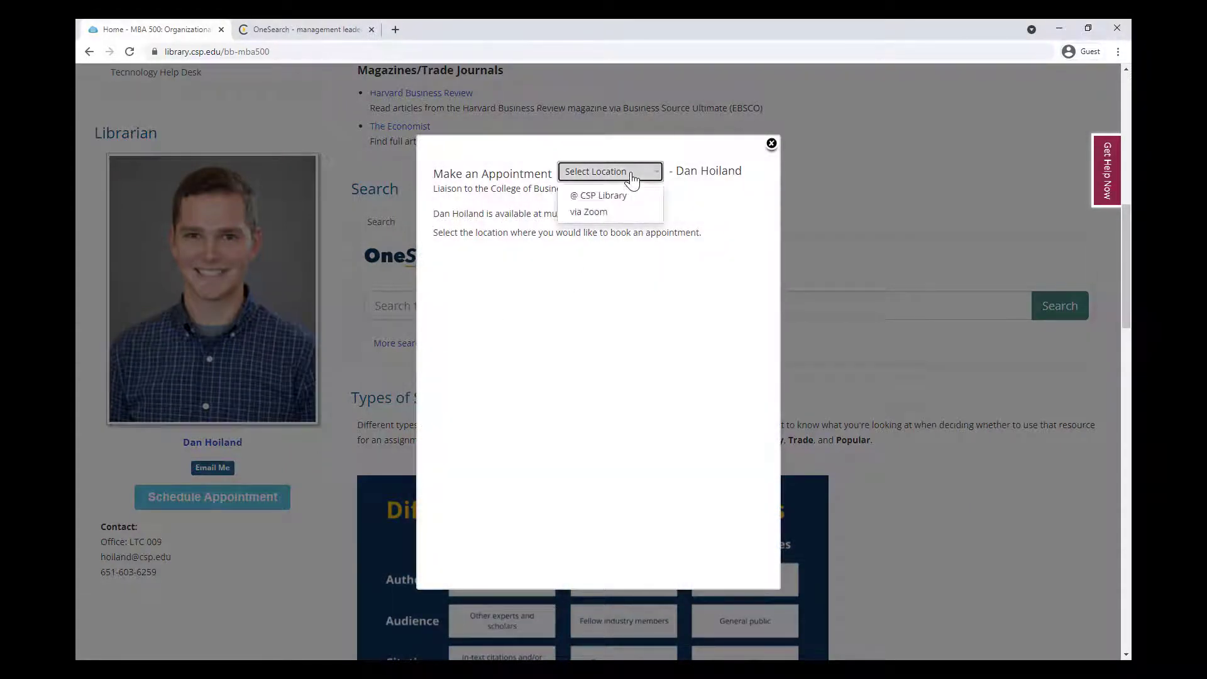
click(626, 212)
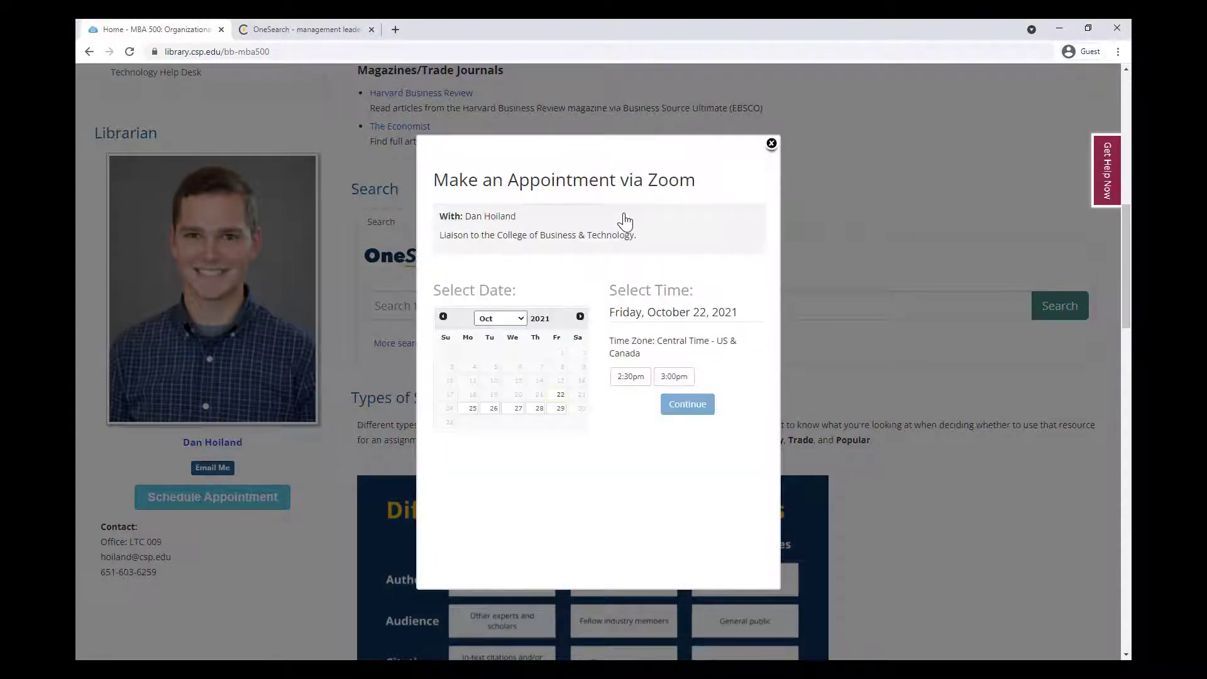
click(515, 409)
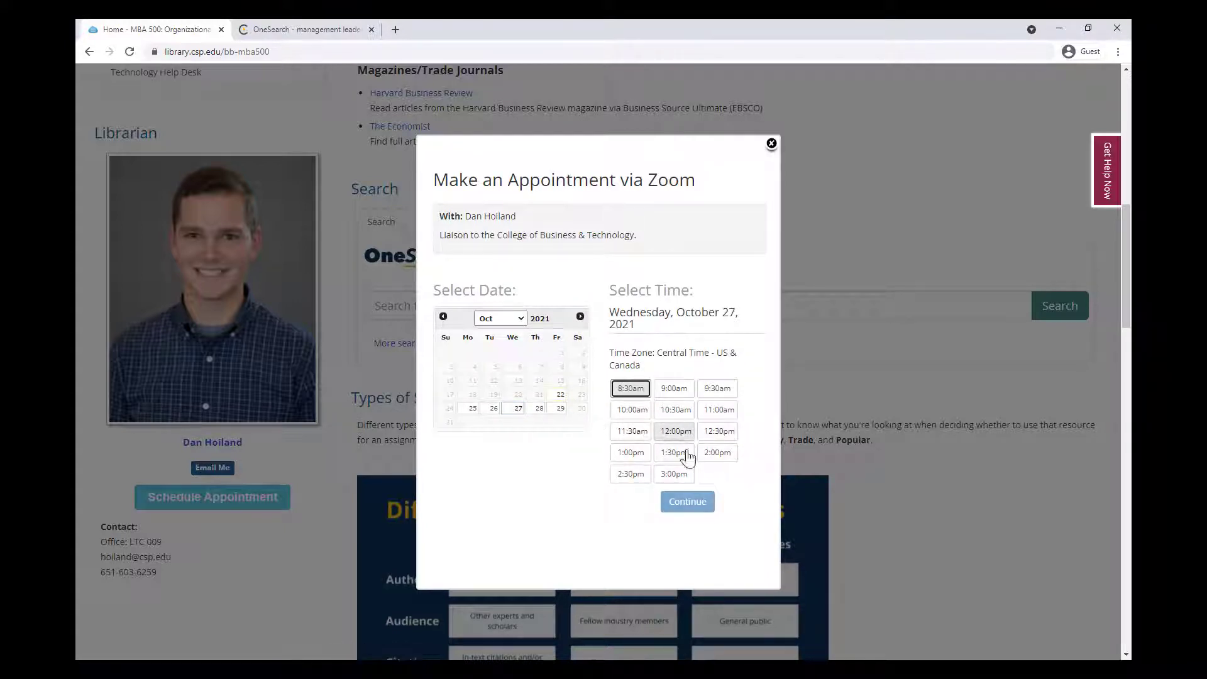
click(674, 453)
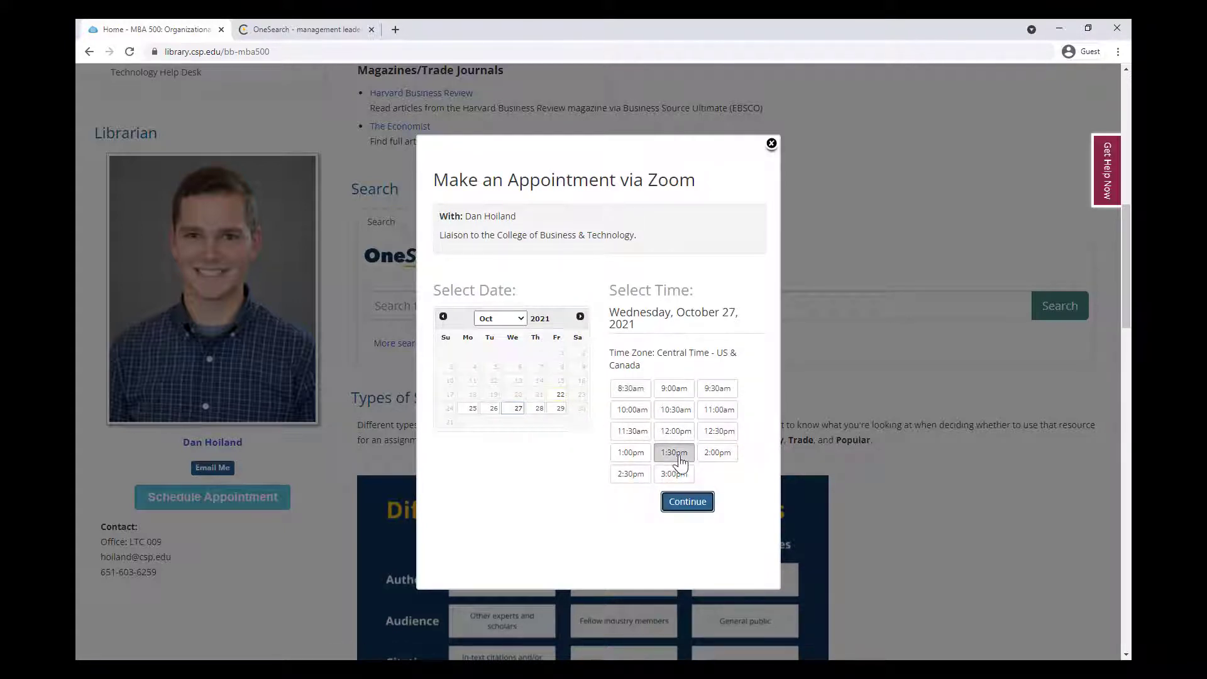
click(687, 502)
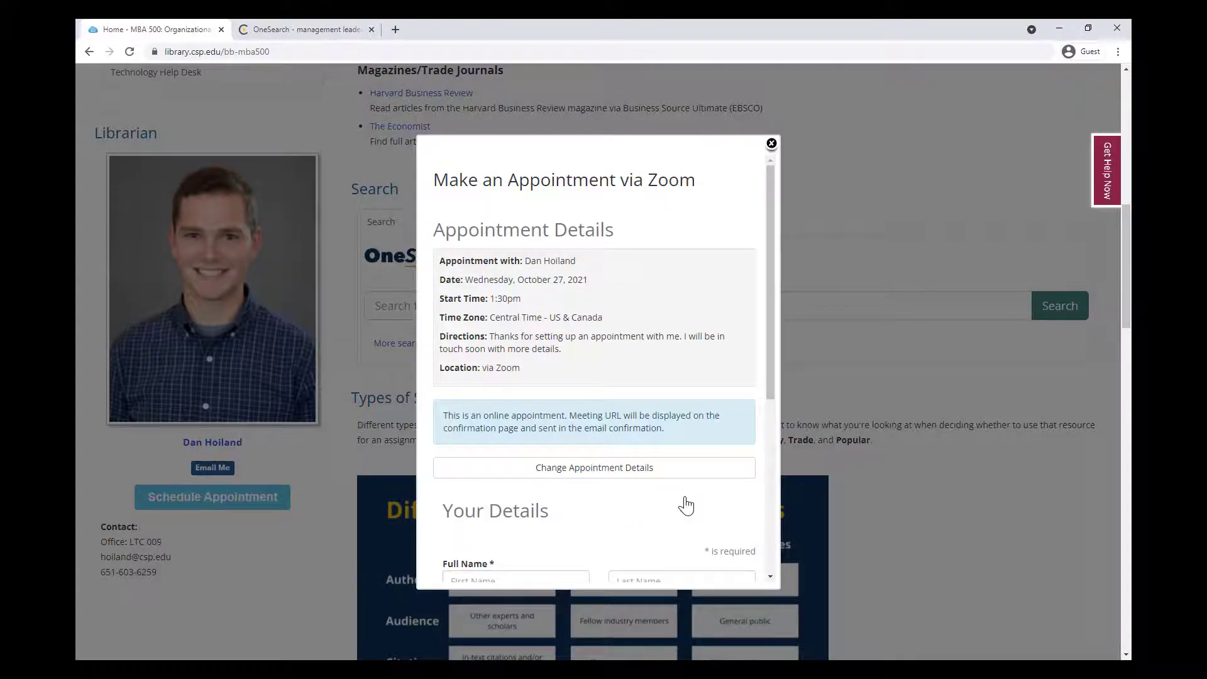